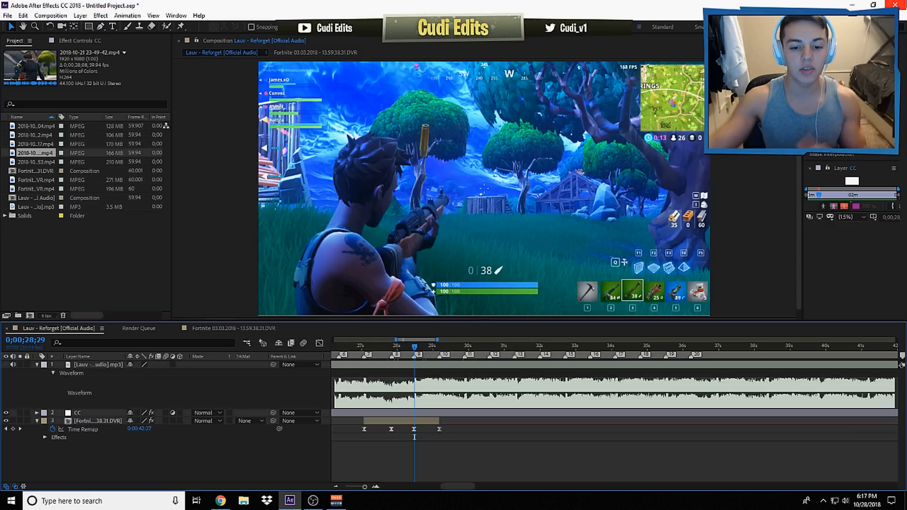
# Move the current time to the end of the Fortnite gameplay clip at 0;00;29;11
pyautogui.moveTo(396, 357); pyautogui.dragTo(439, 350)
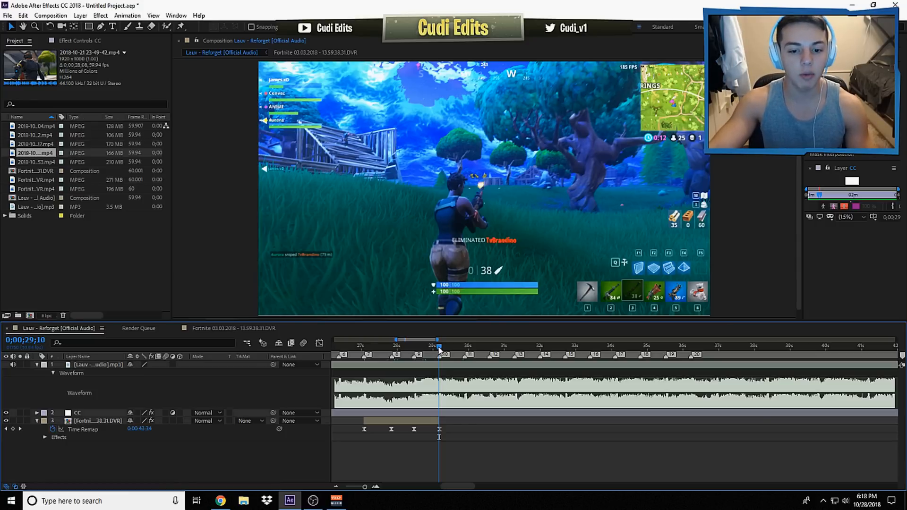
pyautogui.moveTo(438, 340); pyautogui.dragTo(426, 340)
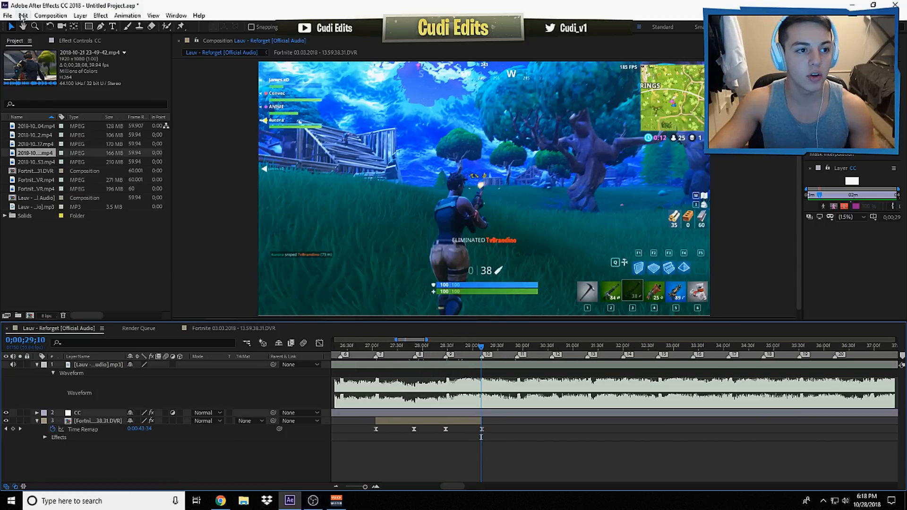
pyautogui.click(432, 352)
pyautogui.moveTo(432, 350); pyautogui.dragTo(482, 347)
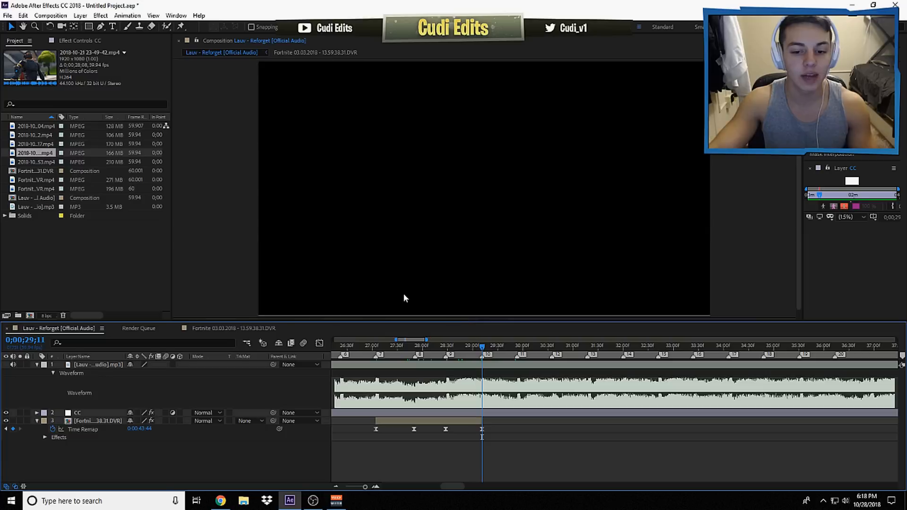
pyautogui.doubleClick(32, 135)
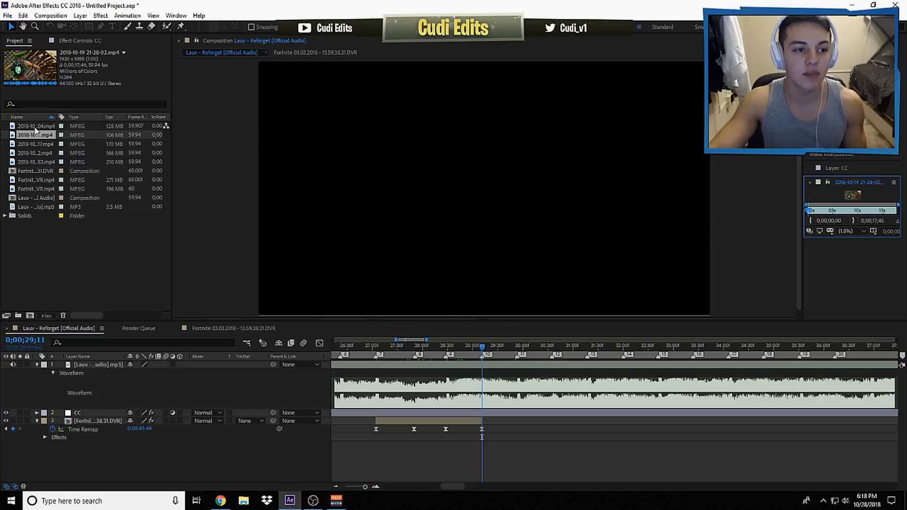
pyautogui.doubleClick(35, 126)
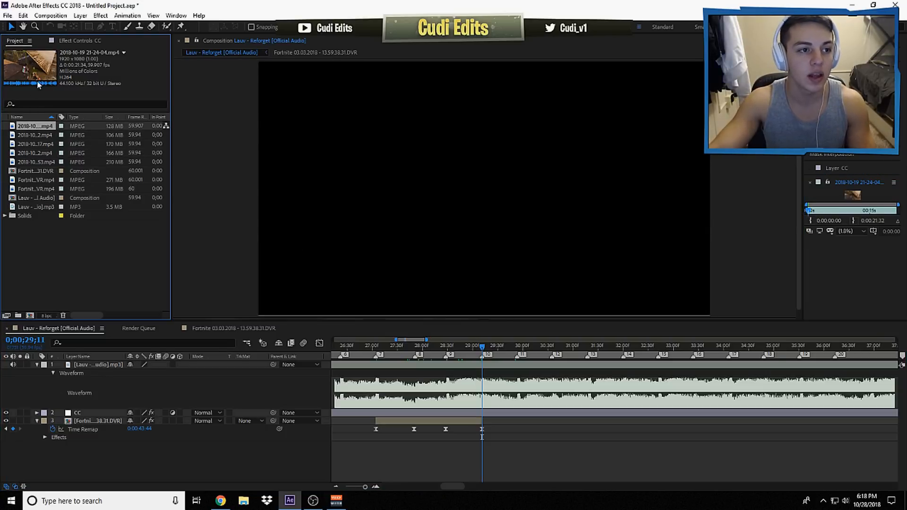
pyautogui.click(7, 15)
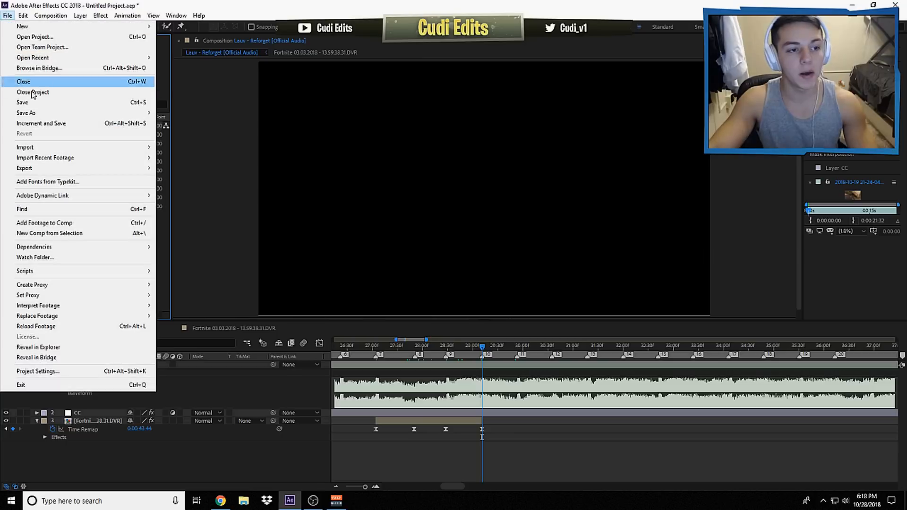
pyautogui.click(171, 125)
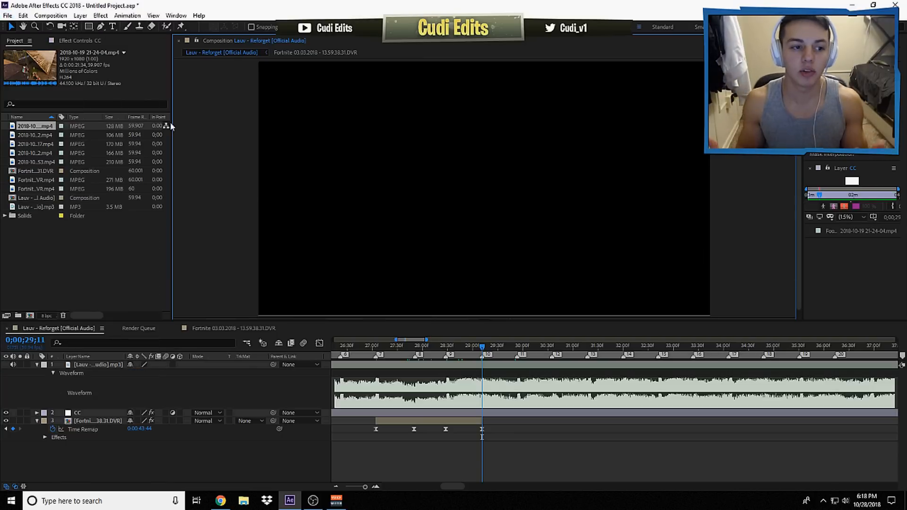
pyautogui.click(52, 162)
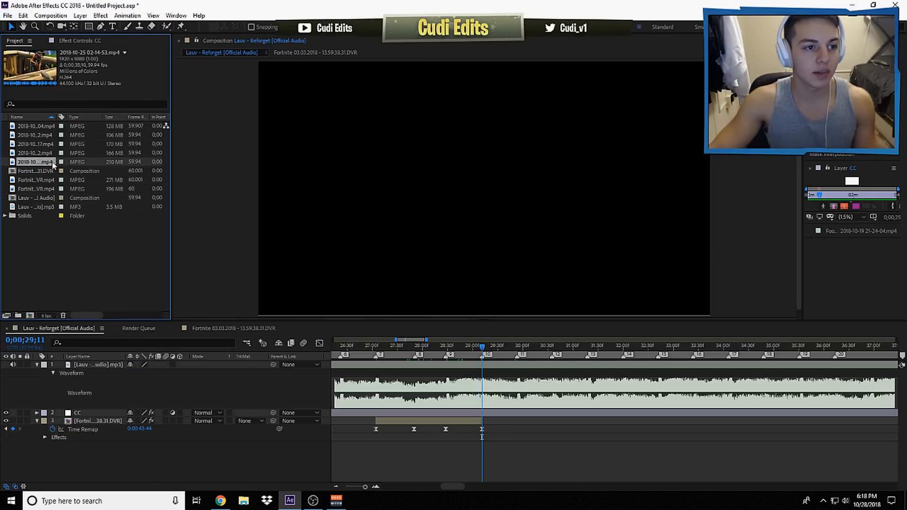
pyautogui.moveTo(52, 163); pyautogui.dragTo(472, 418)
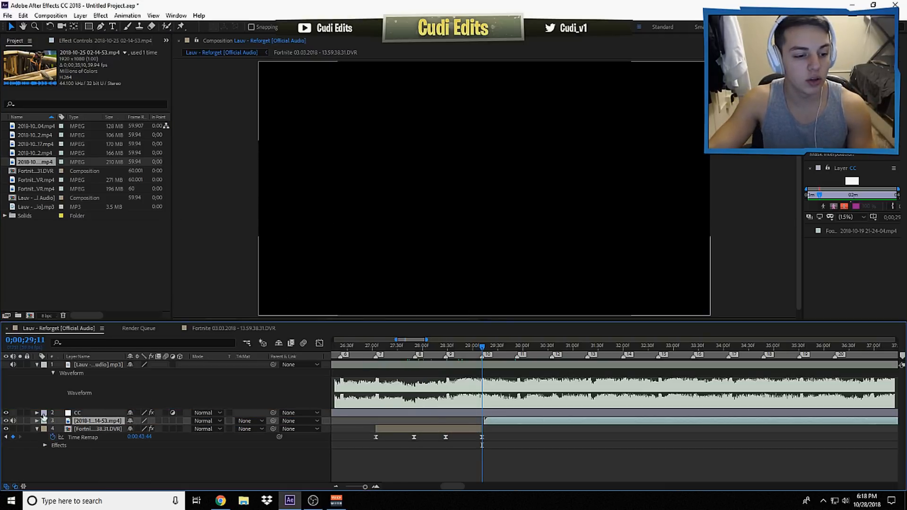
pyautogui.moveTo(427, 340); pyautogui.dragTo(467, 341)
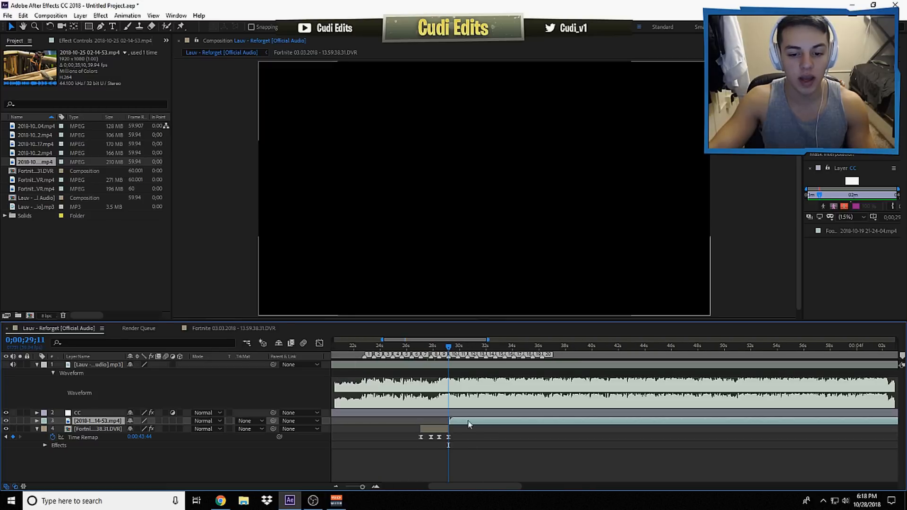
pyautogui.moveTo(469, 423); pyautogui.dragTo(398, 423)
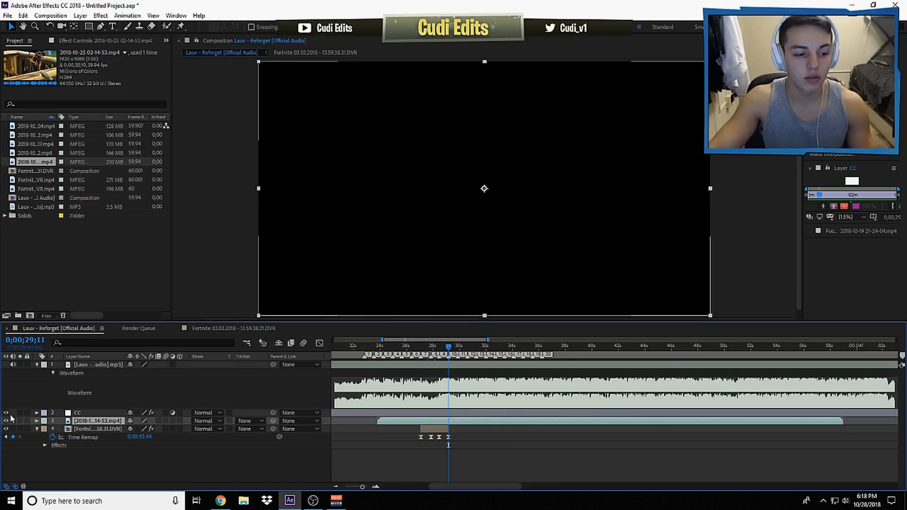
pyautogui.moveTo(553, 422); pyautogui.dragTo(451, 423)
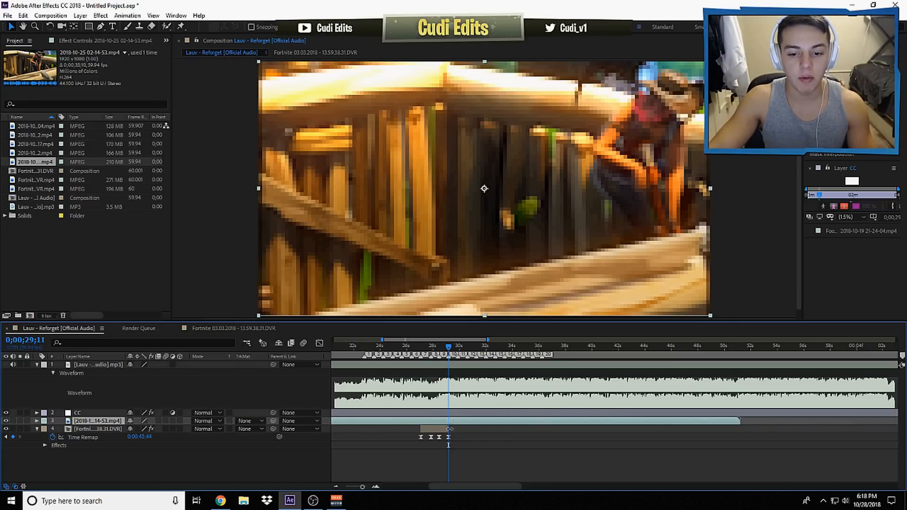
# Hide the CC layer and slide the new clip earlier until the wireframe character's elimination starts at 0;00;29;11
pyautogui.click(5, 413)
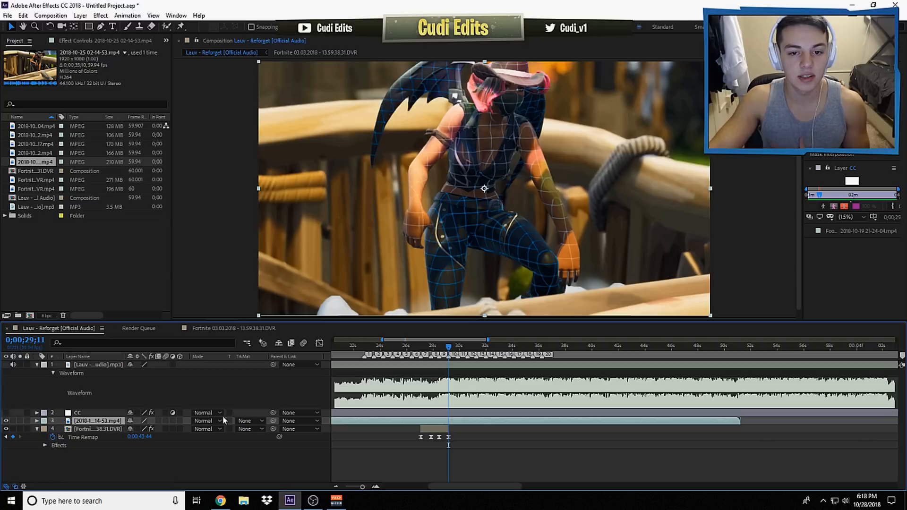
pyautogui.moveTo(488, 340); pyautogui.dragTo(444, 340)
pyautogui.moveTo(593, 420); pyautogui.dragTo(571, 422)
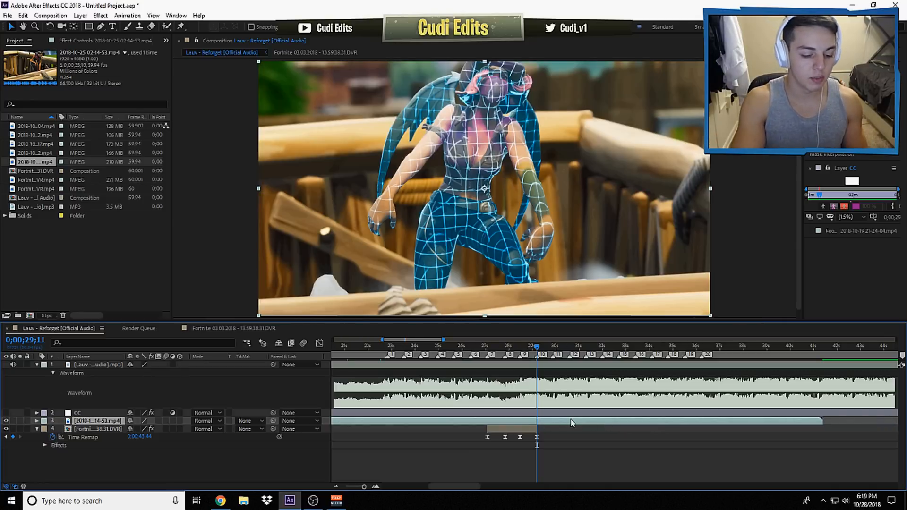
# Enable time remapping on the new clip, set keyframes at 0;00;29;11 and 0;00;29;54, and delete the extra end keyframe
pyautogui.hotkey('ctrl', 'alt', 't')
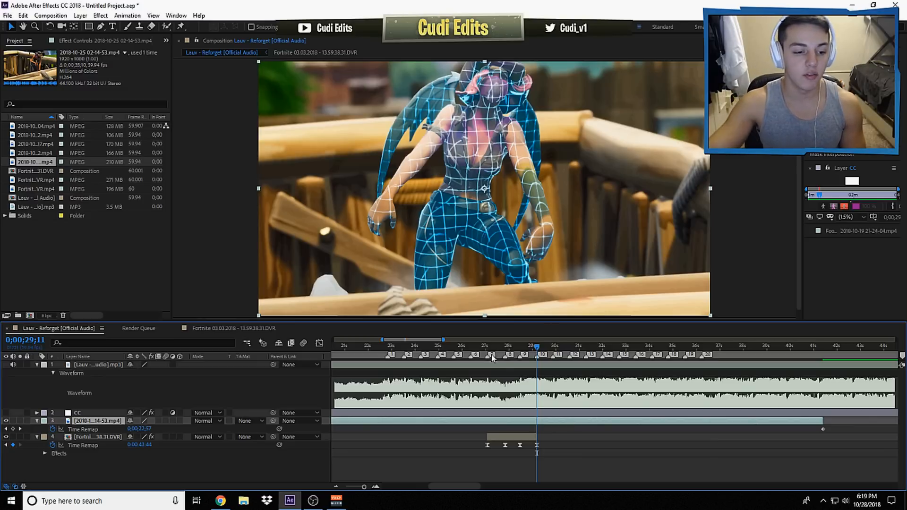
pyautogui.click(13, 430)
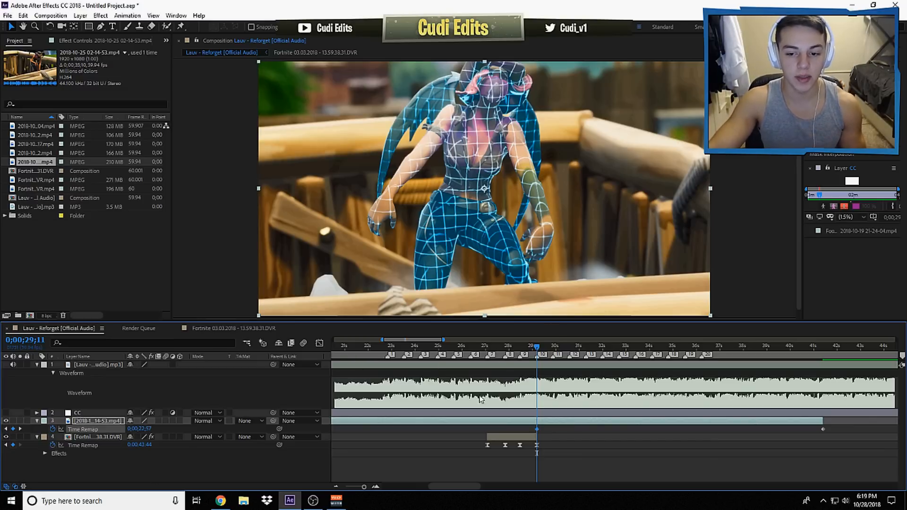
pyautogui.click(554, 347)
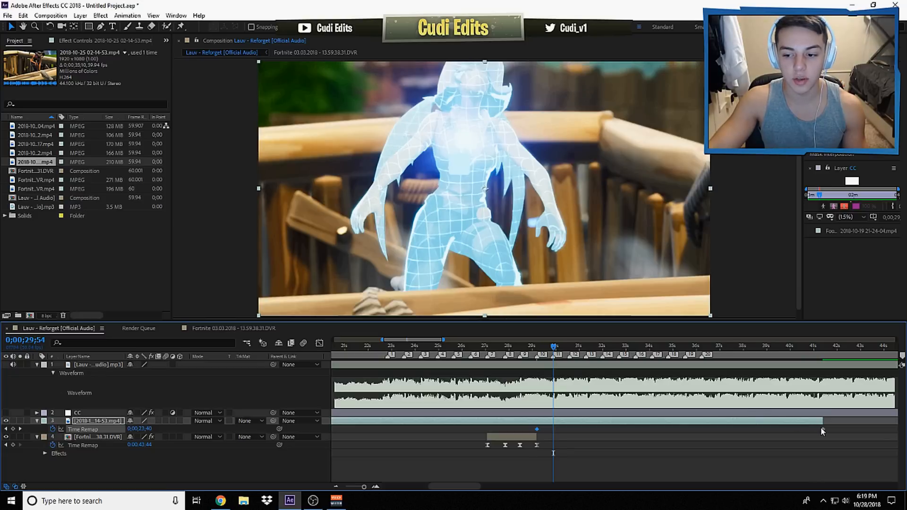
pyautogui.moveTo(823, 430); pyautogui.dragTo(570, 434)
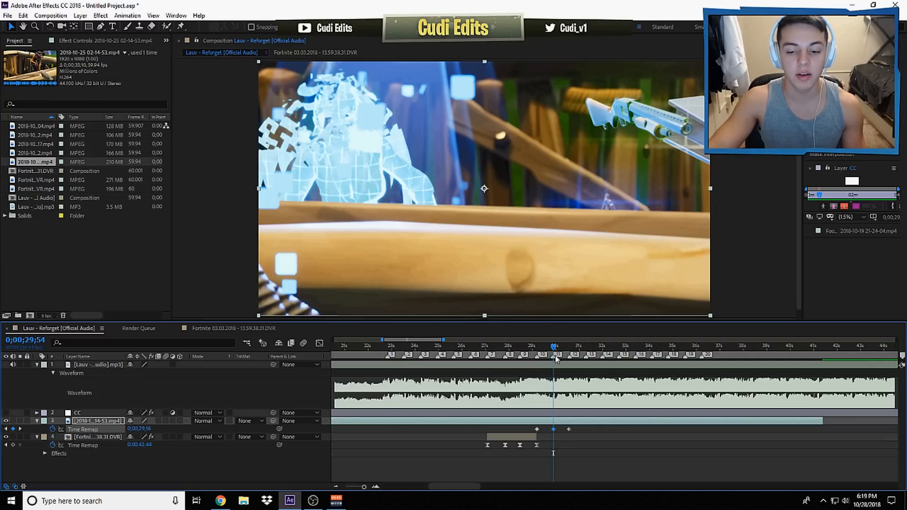
pyautogui.click(569, 430)
pyautogui.press('Delete')
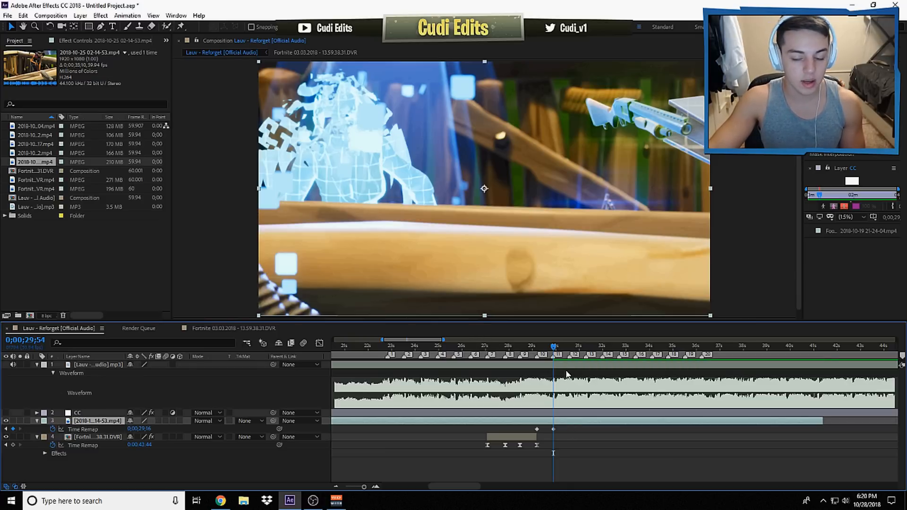
# Split the new clip at 0;00;29;11 and 0;00;29;54, and delete the portions outside that range
pyautogui.moveTo(467, 355); pyautogui.dragTo(493, 350)
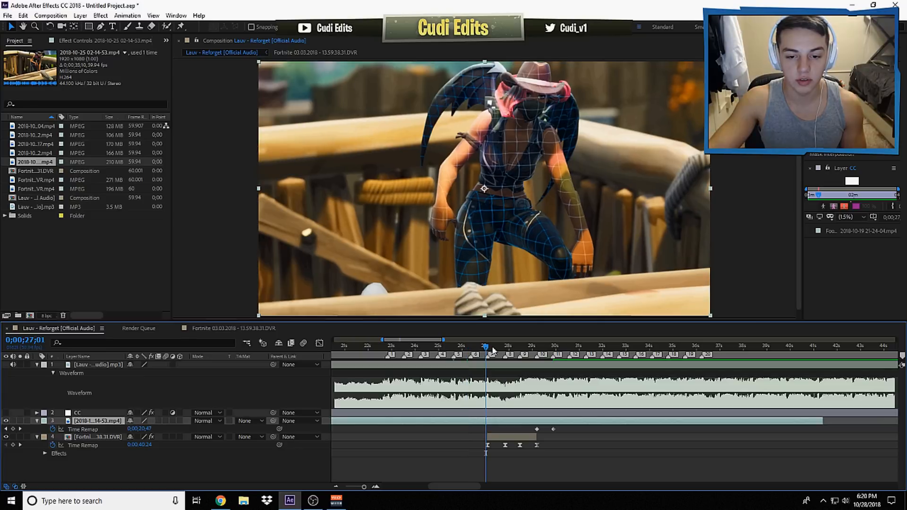
pyautogui.press('k')
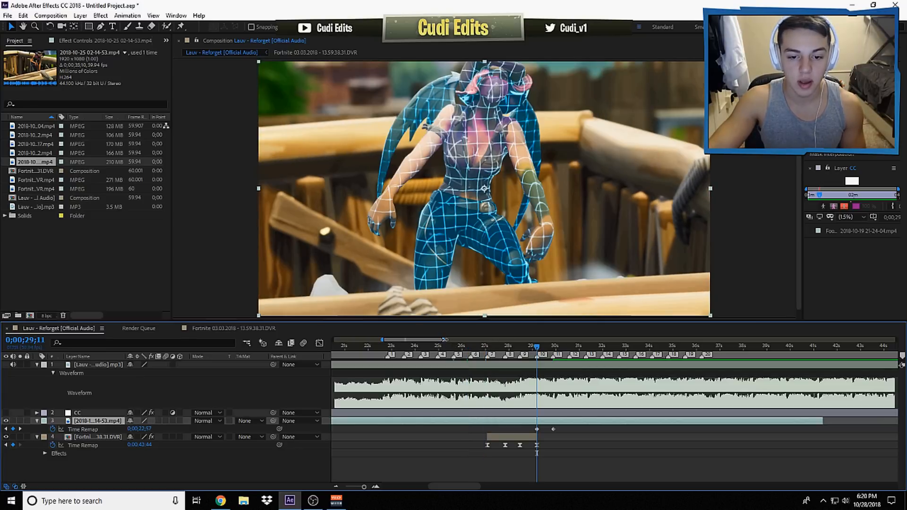
pyautogui.moveTo(444, 339); pyautogui.dragTo(408, 340)
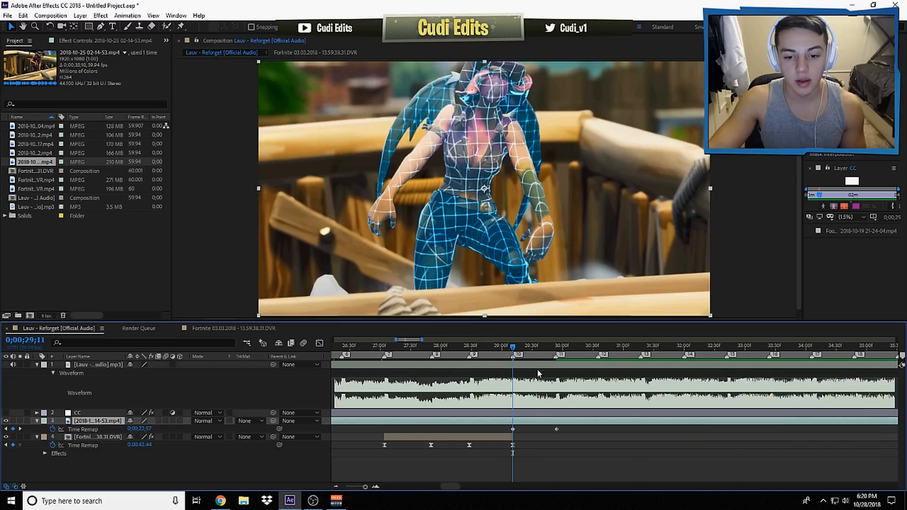
pyautogui.hotkey('ctrl', 'shift', 'd')
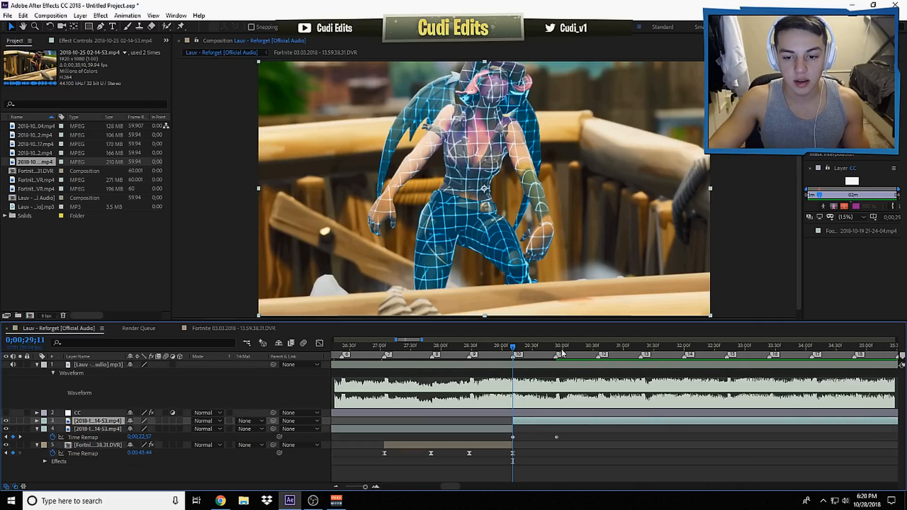
pyautogui.click(557, 349)
pyautogui.hotkey('ctrl', 'shift', 'd')
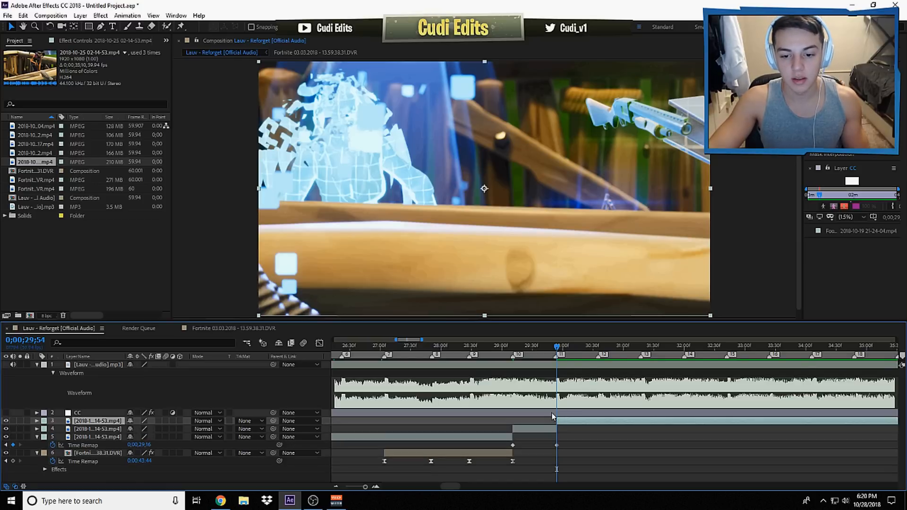
pyautogui.press('Delete')
pyautogui.click(500, 427)
pyautogui.press('Delete')
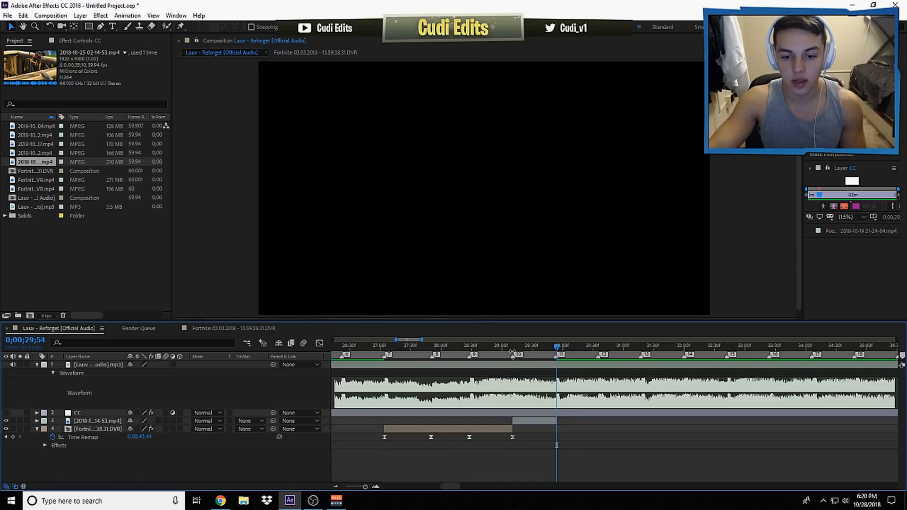
# Reveal the trimmed clip's Time Remap keyframes and apply Easy Ease to both of them
pyautogui.click(514, 349)
pyautogui.moveTo(514, 349); pyautogui.dragTo(514, 351)
pyautogui.click(525, 421)
pyautogui.hotkey('ctrl', 'alt', 't')
pyautogui.click(555, 352)
pyautogui.moveTo(556, 351); pyautogui.dragTo(557, 350)
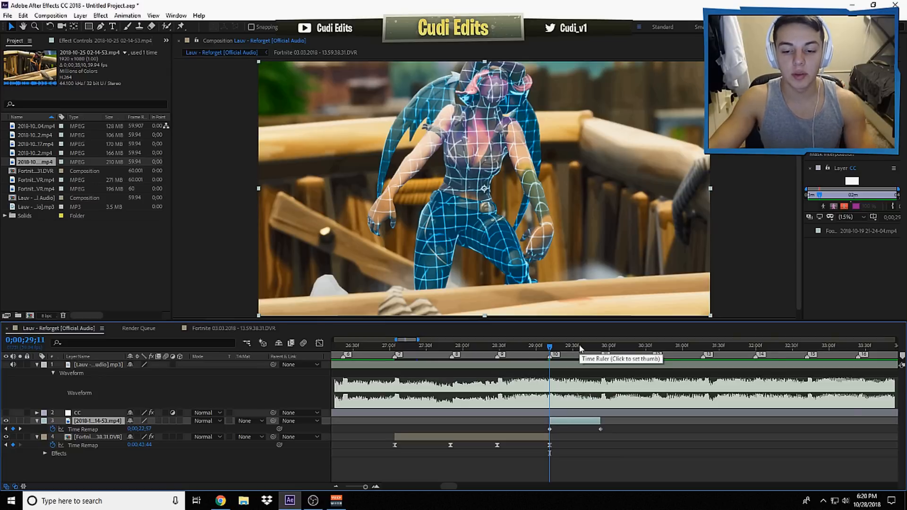
pyautogui.moveTo(442, 340); pyautogui.dragTo(454, 340)
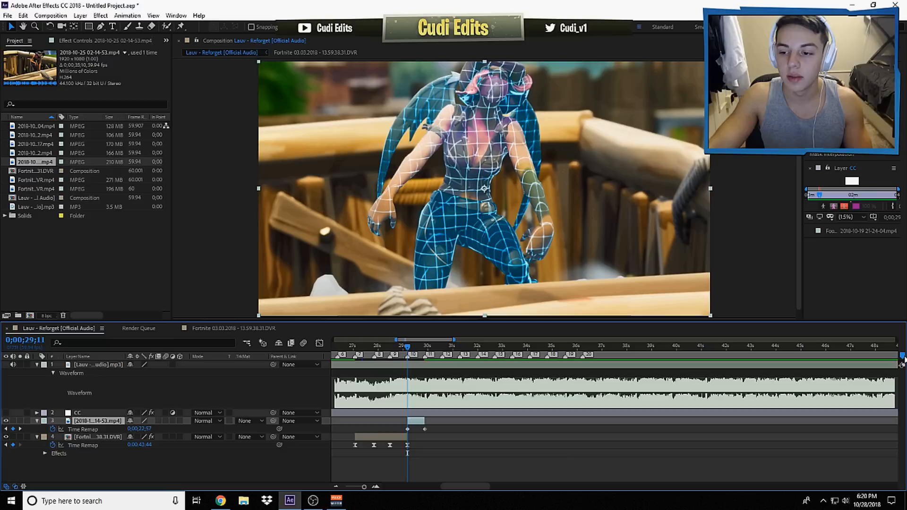
pyautogui.moveTo(903, 360)
pyautogui.mouseDown()
pyautogui.moveTo(586, 363)
pyautogui.moveTo(901, 357)
pyautogui.mouseUp()
pyautogui.moveTo(454, 340); pyautogui.dragTo(420, 340)
pyautogui.moveTo(581, 426); pyautogui.dragTo(516, 432)
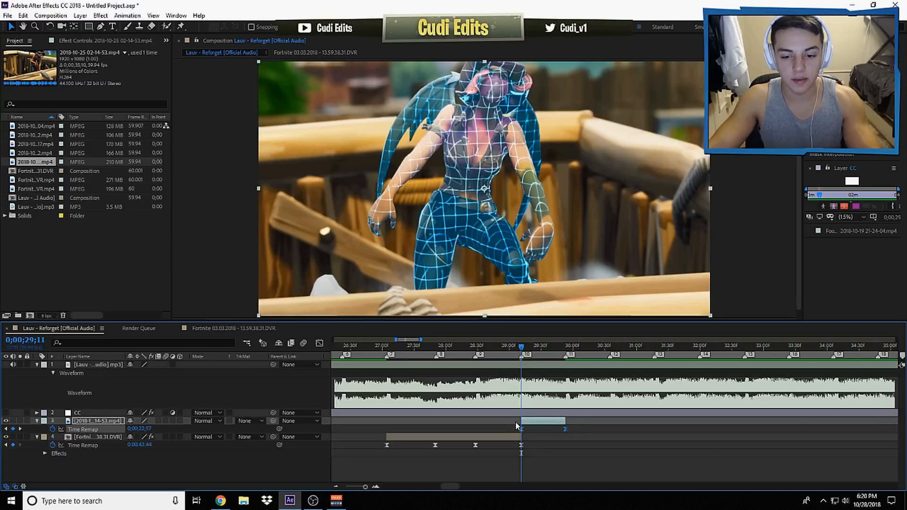
# Reshape the trimmed clip's Time Remap curve in the graph editor to be steep at both keyframes and nearly flat in between
pyautogui.click(319, 344)
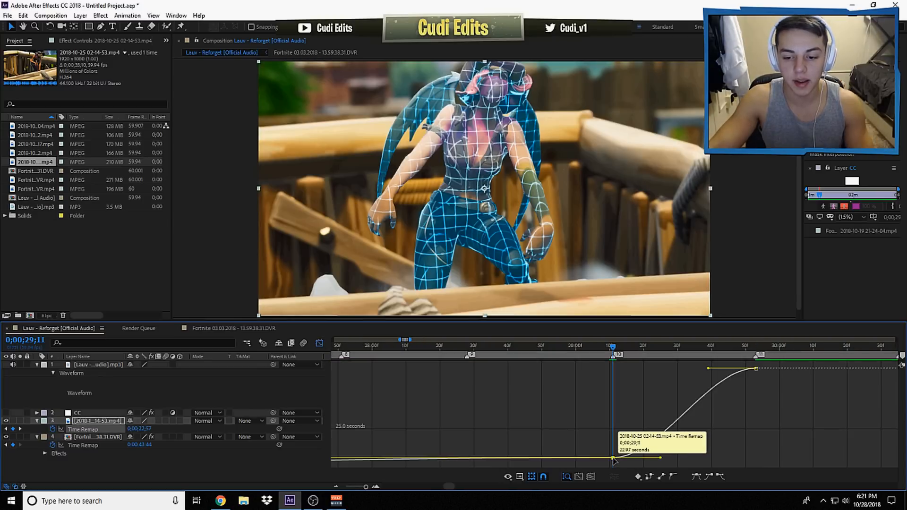
pyautogui.moveTo(660, 458); pyautogui.dragTo(629, 390)
pyautogui.moveTo(709, 370); pyautogui.dragTo(741, 443)
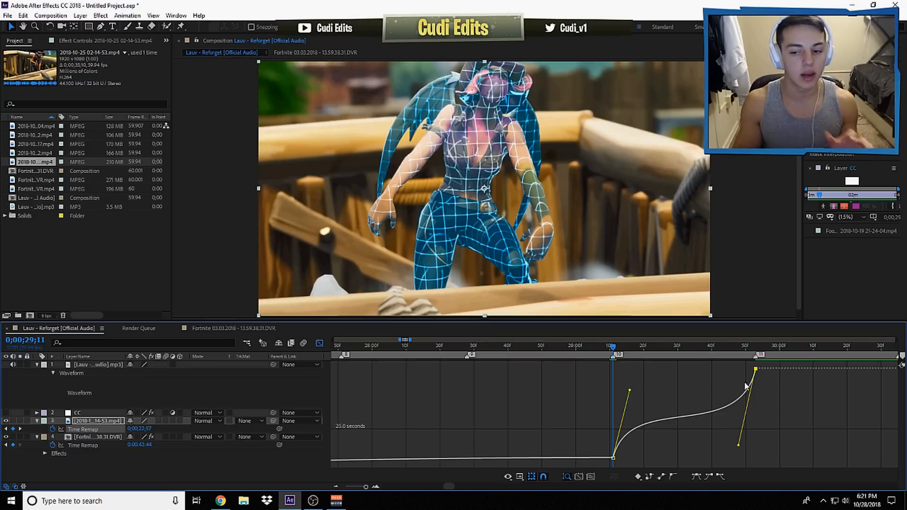
pyautogui.moveTo(630, 391); pyautogui.dragTo(631, 384)
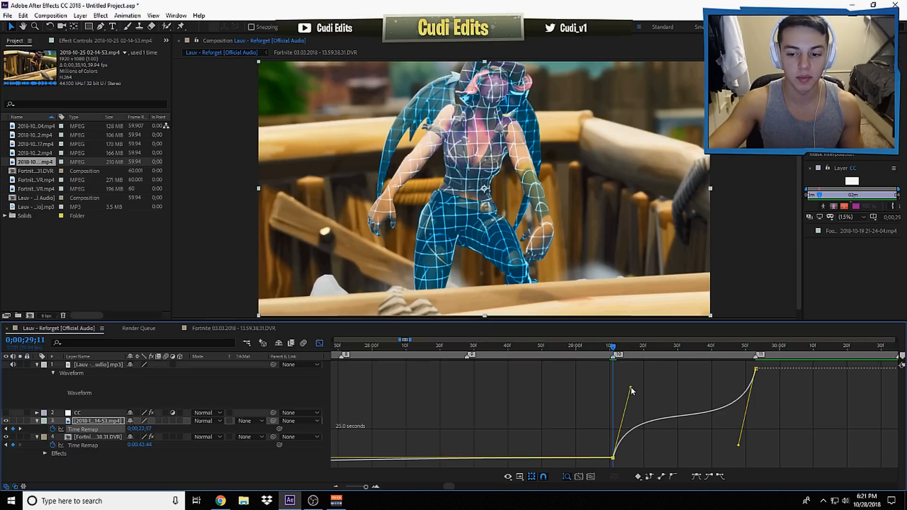
pyautogui.click(741, 444)
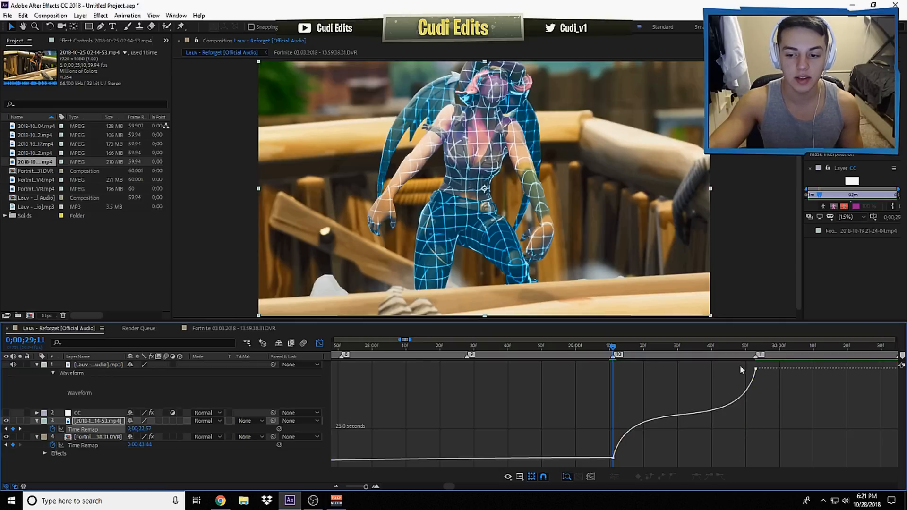
pyautogui.press('space')
pyautogui.click(321, 344)
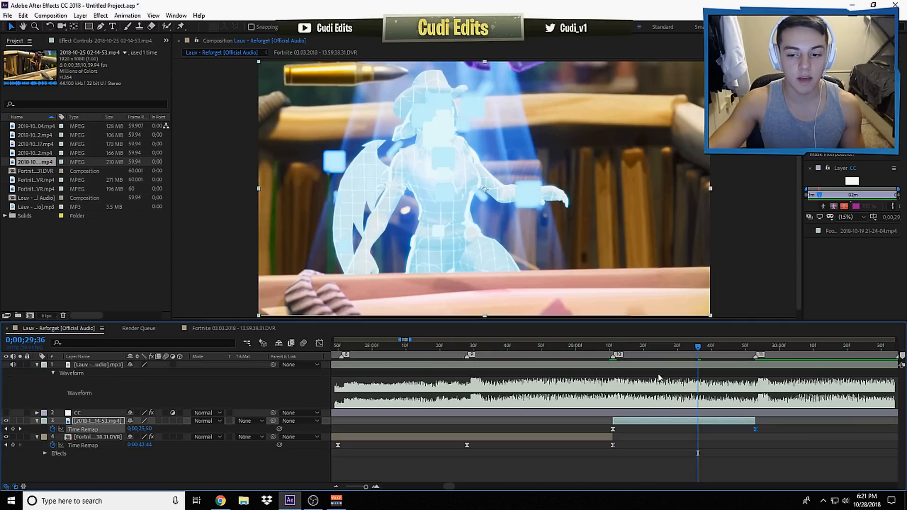
# Return the current time to the start of the Fortnite gameplay clip at 0;00;27;05 to review the sequence
pyautogui.press('j')
pyautogui.moveTo(410, 339)
pyautogui.mouseDown()
pyautogui.moveTo(443, 340)
pyautogui.moveTo(420, 341)
pyautogui.mouseUp()
pyautogui.click(463, 347)
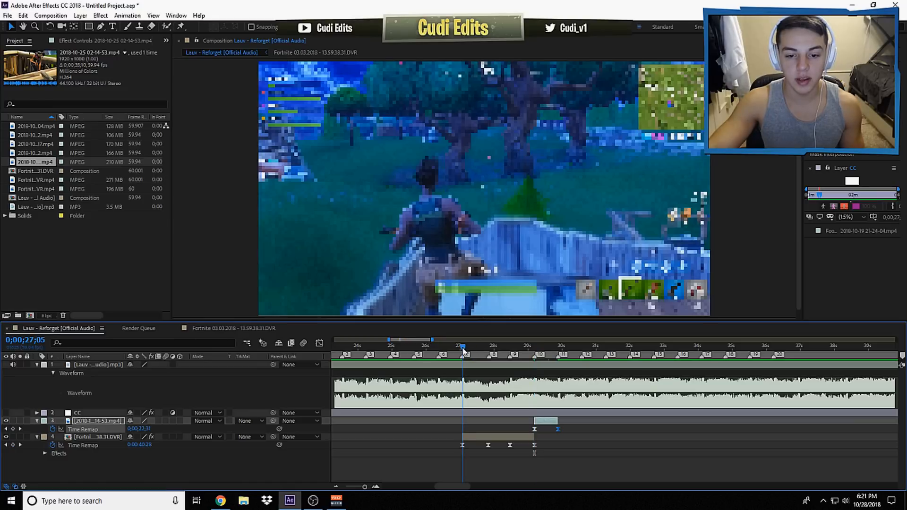
pyautogui.scroll(5, 852, 236)
pyautogui.click(850, 194)
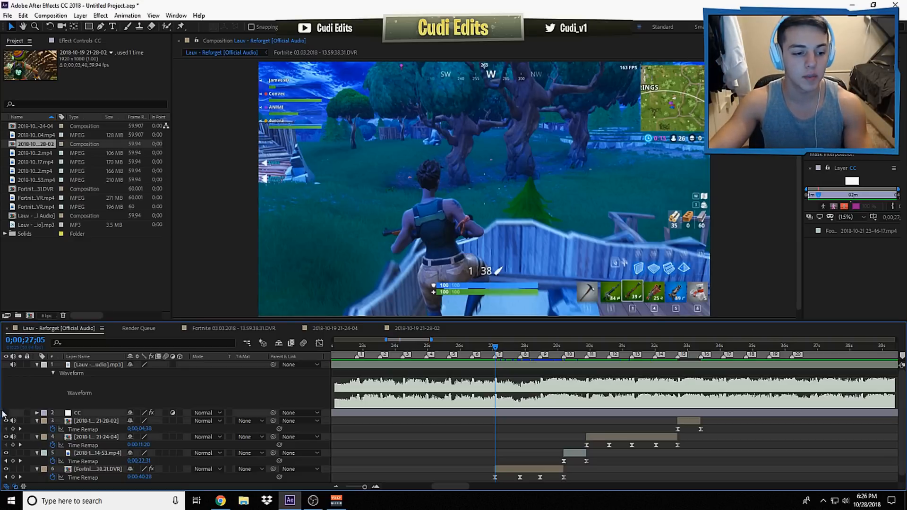
# Turn on the CC layer and copy the Fortnite gameplay clip's RSMB Pro effect to the three other clips
pyautogui.click(6, 414)
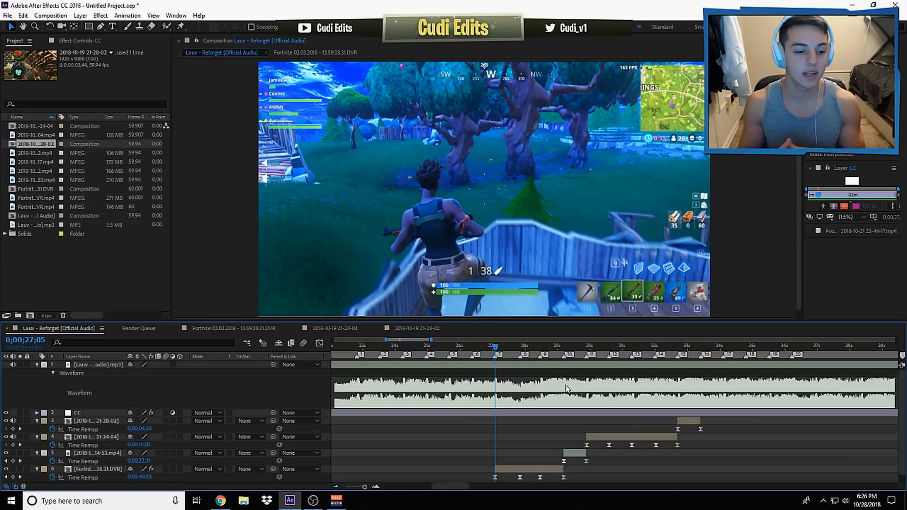
pyautogui.click(538, 469)
pyautogui.click(78, 43)
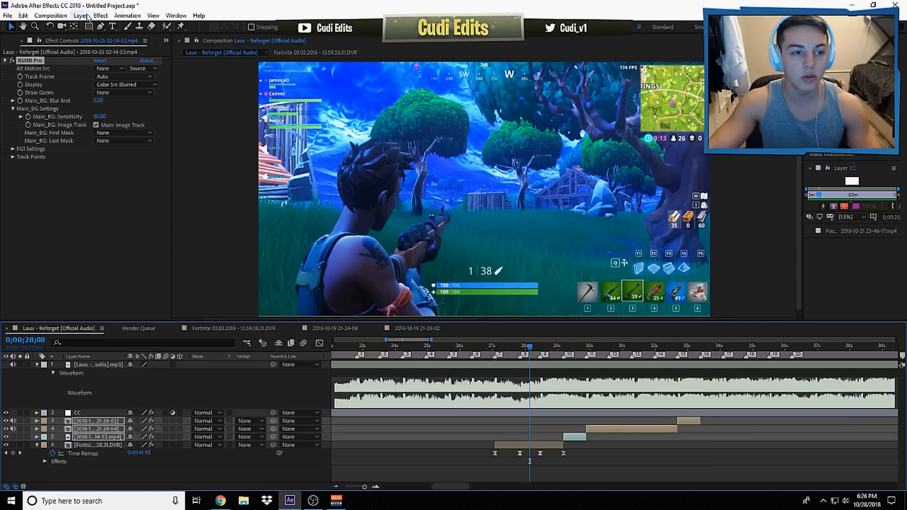
# Add an adjustment layer and apply the Glow pump Top preset from the 300 SUBSCRIBER EDITING PACK's Screen Pumps folder
pyautogui.click(85, 16)
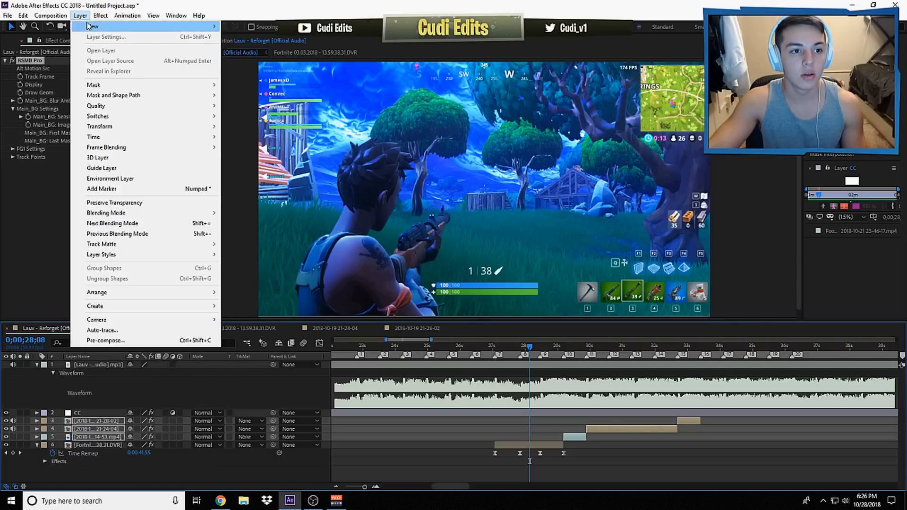
pyautogui.moveTo(95, 26)
pyautogui.click(255, 89)
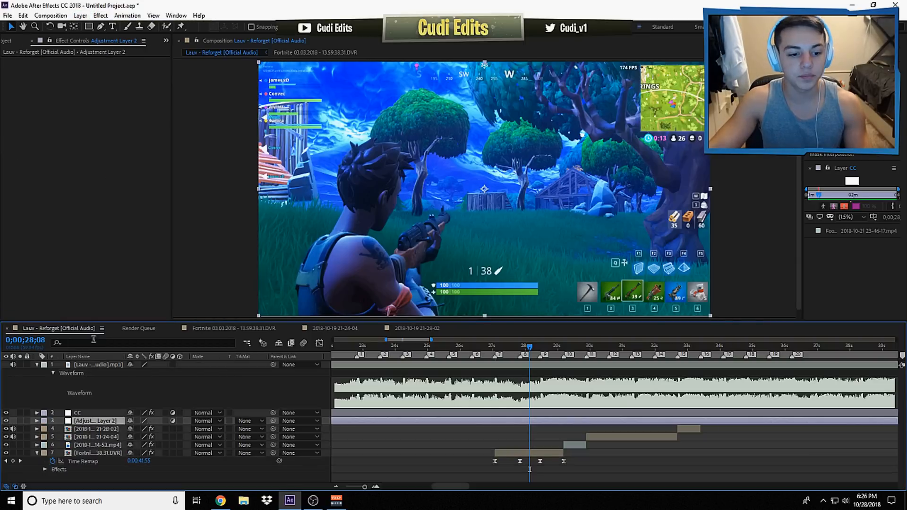
pyautogui.click(127, 16)
pyautogui.click(151, 37)
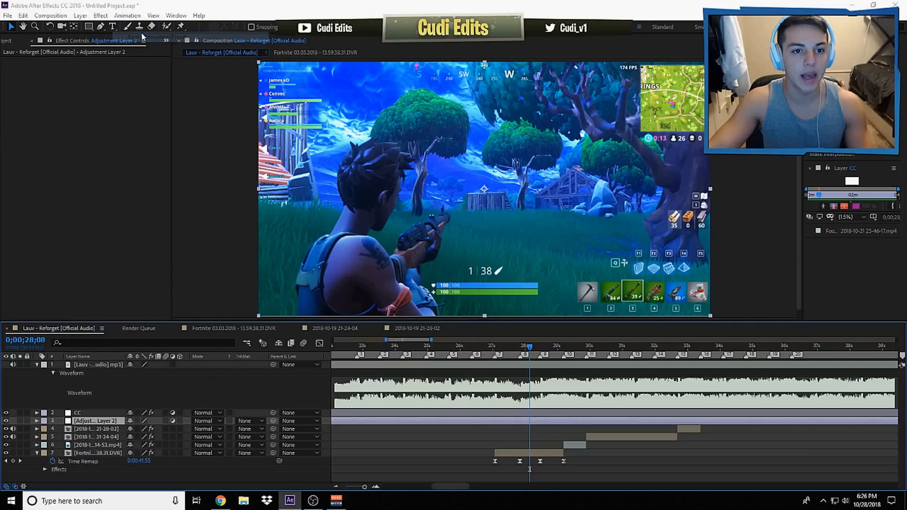
pyautogui.click(38, 90)
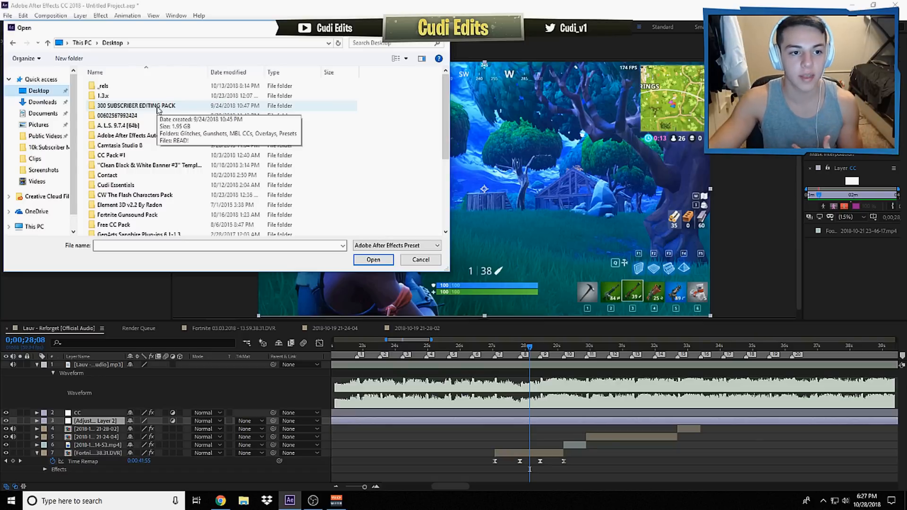
pyautogui.doubleClick(158, 106)
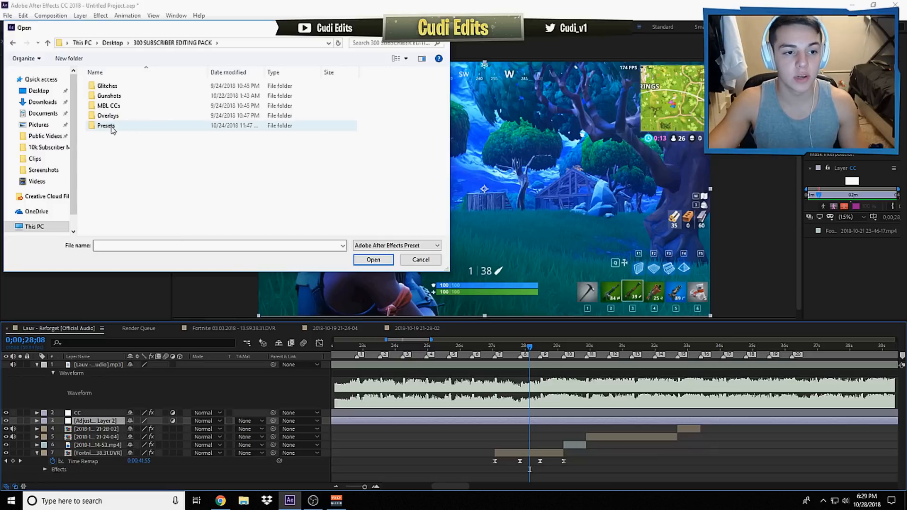
pyautogui.doubleClick(112, 127)
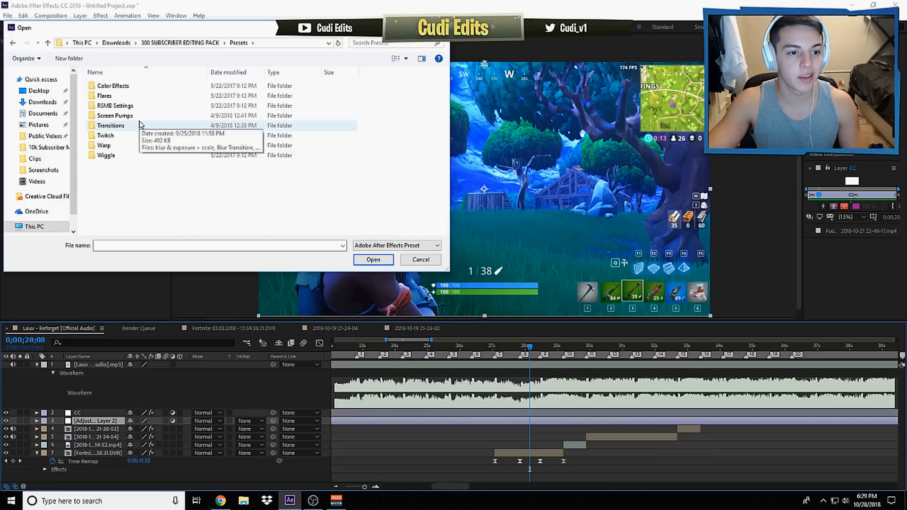
pyautogui.doubleClick(145, 117)
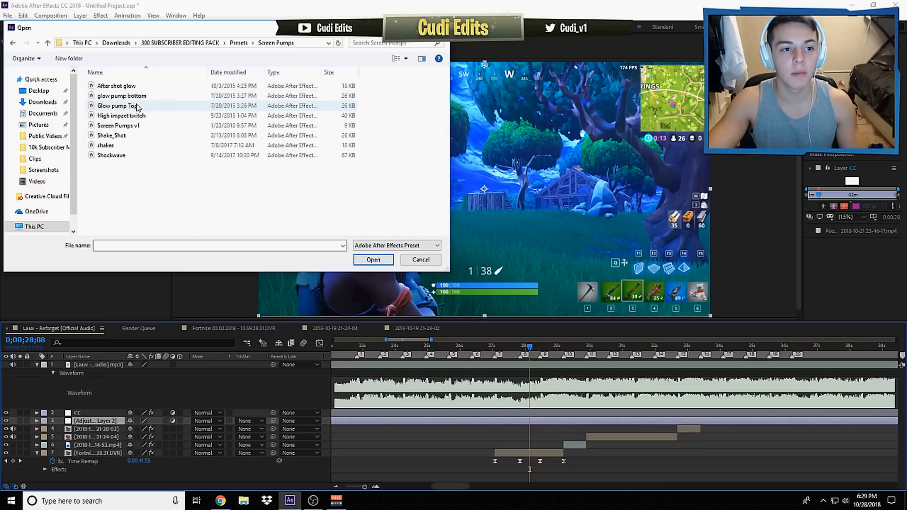
pyautogui.doubleClick(137, 107)
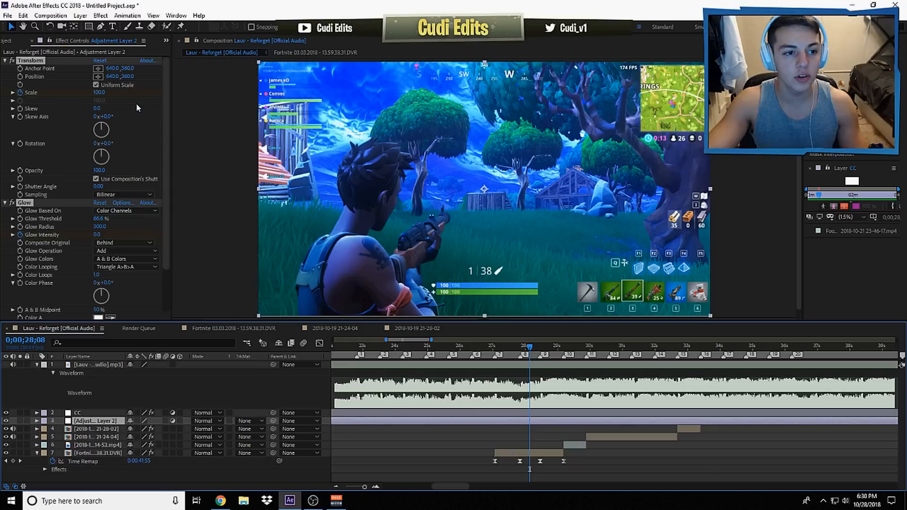
# Apply a second animation preset containing S_Shake effects to the same adjustment layer
pyautogui.click(127, 16)
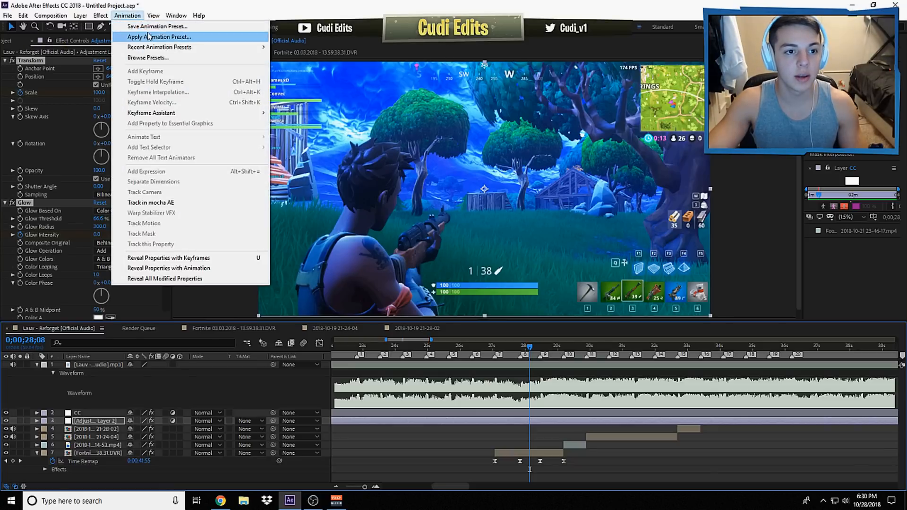
pyautogui.click(198, 37)
pyautogui.doubleClick(122, 96)
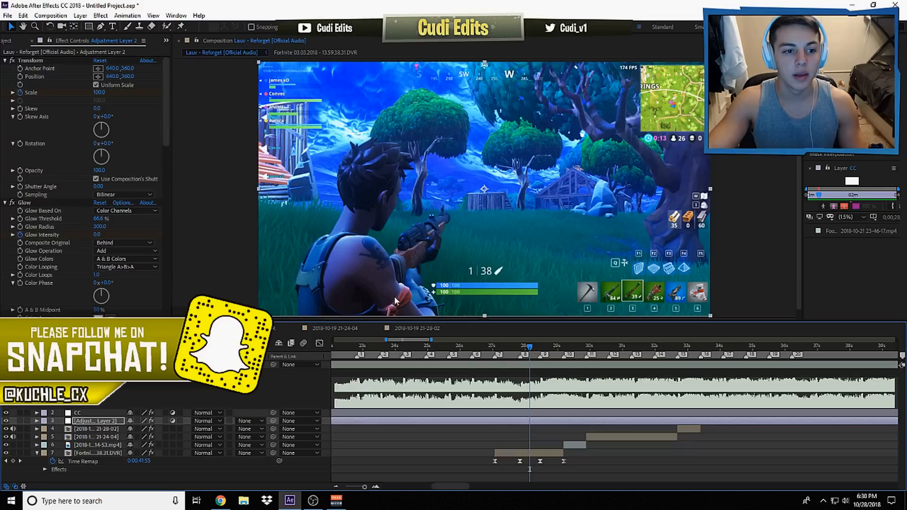
# Reveal the adjustment layer's keyframes and shift them together so their peak values fall on the beat at 0;00;27;51
pyautogui.press('u')
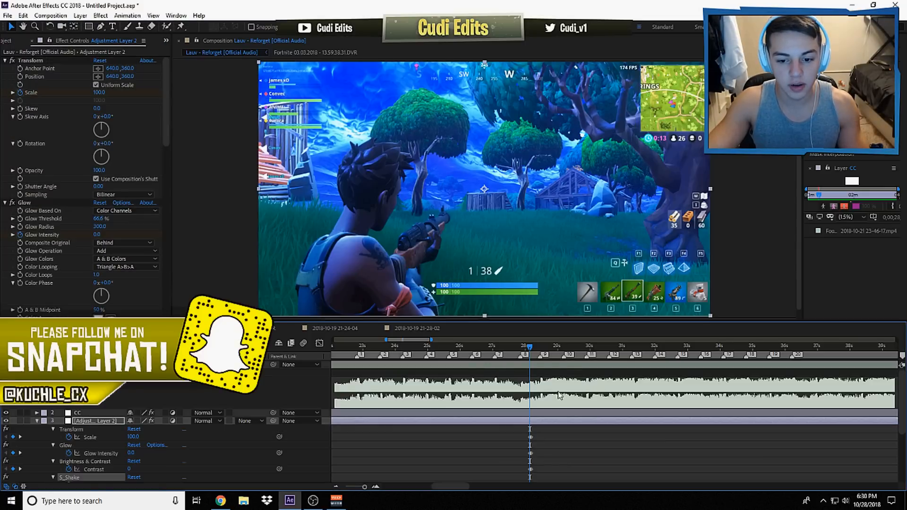
pyautogui.scroll(-3, 548, 388)
pyautogui.moveTo(529, 347); pyautogui.dragTo(521, 348)
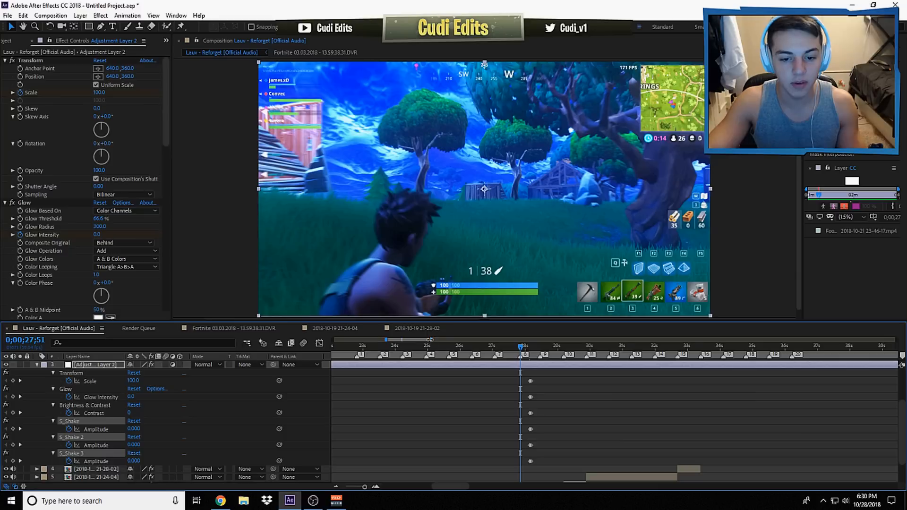
pyautogui.moveTo(430, 340); pyautogui.dragTo(424, 340)
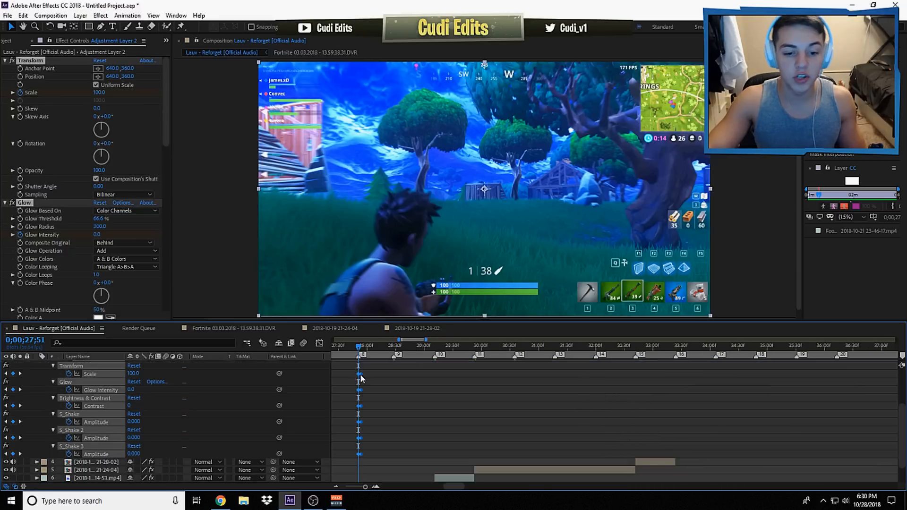
pyautogui.moveTo(361, 378); pyautogui.dragTo(358, 378)
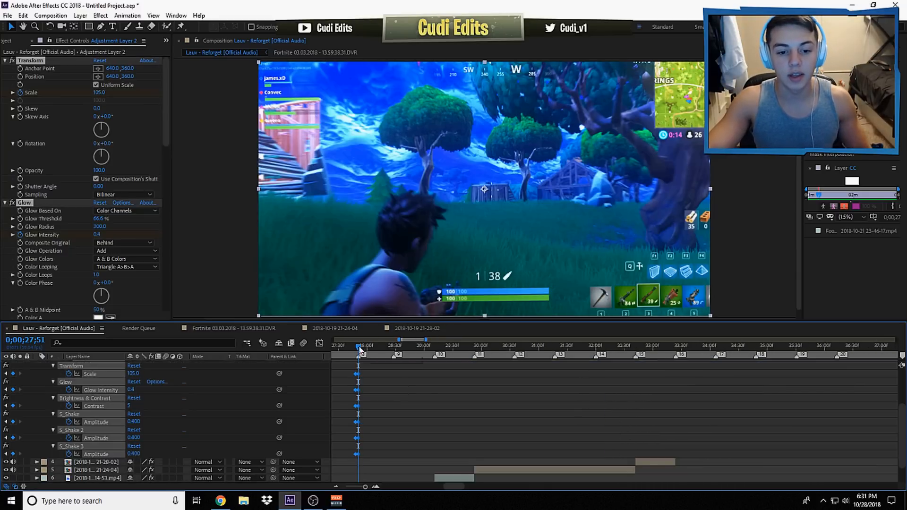
pyautogui.click(360, 348)
pyautogui.click(379, 392)
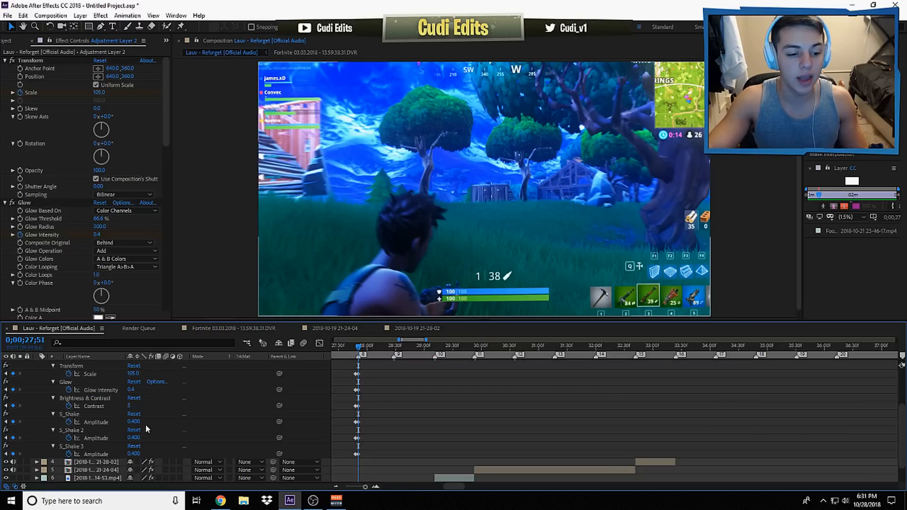
# Delete the S_Shake 2 and S_Shake 3 effects from the adjustment layer
pyautogui.click(68, 431)
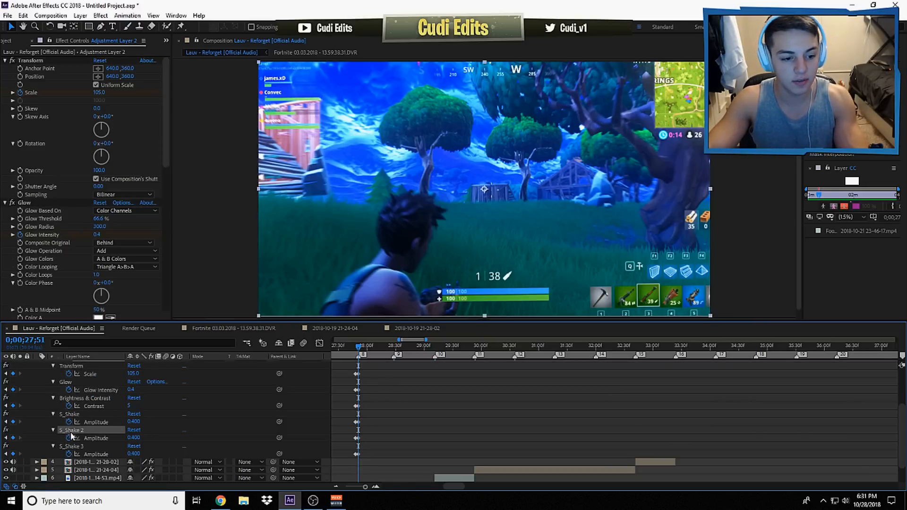
pyautogui.press('Delete')
pyautogui.click(71, 432)
pyautogui.press('Delete')
# Copy the Scale, Glow Intensity, Contrast and Amplitude keyframes onto every beat marker from 7 to 16, peaking on each beat
pyautogui.moveTo(350, 376); pyautogui.dragTo(367, 435)
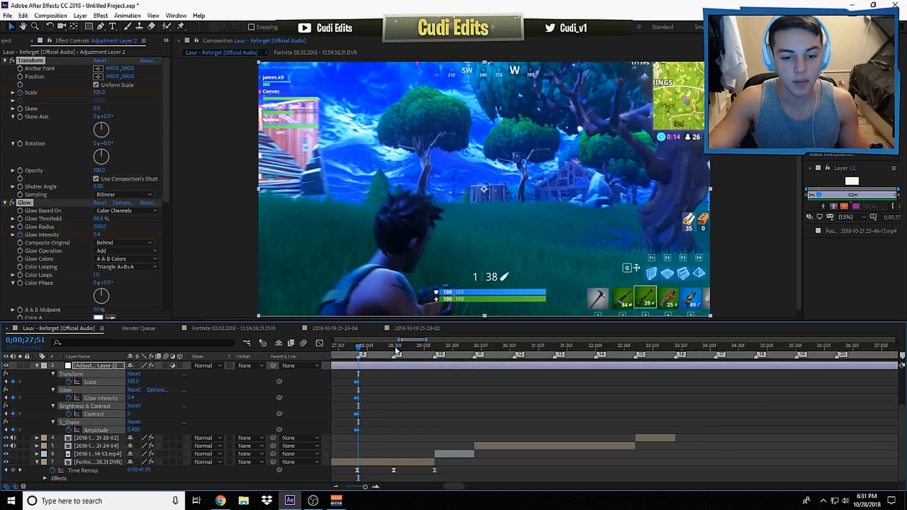
pyautogui.hscroll(-3, 426, 375)
pyautogui.click(483, 348)
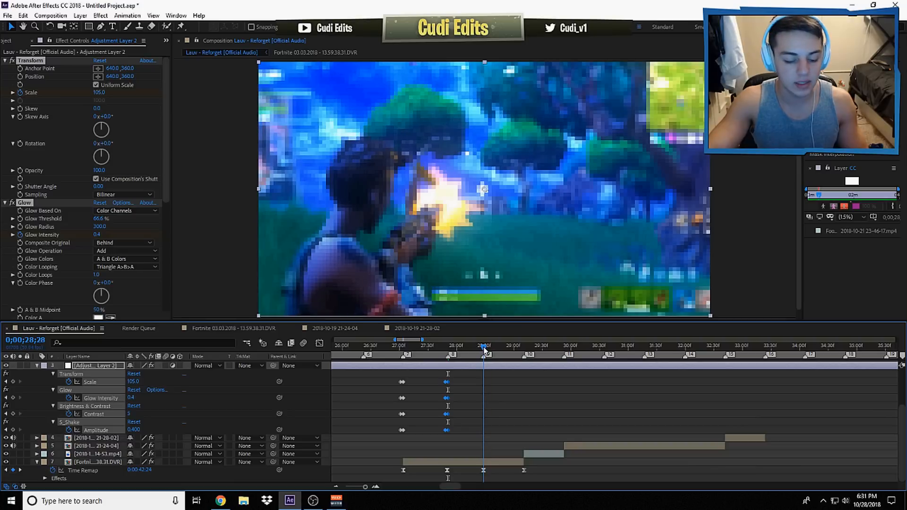
pyautogui.hotkey('ctrl', 'v')
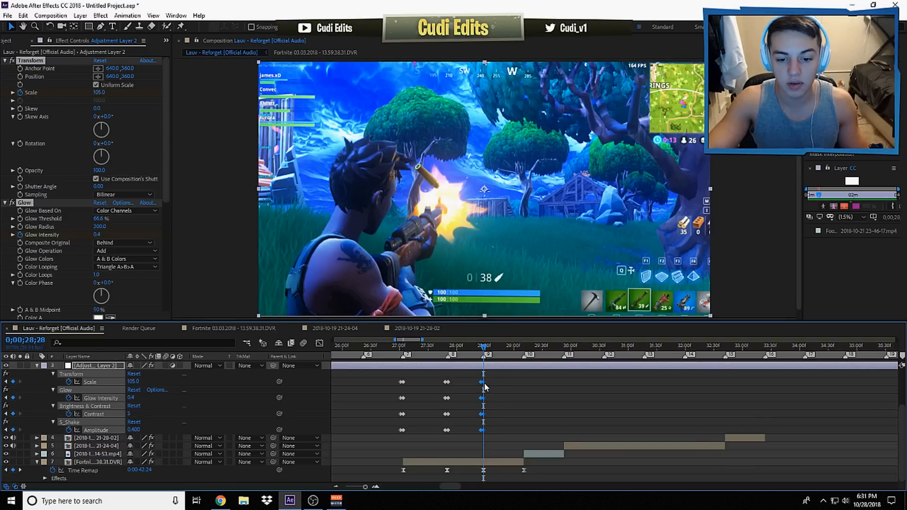
pyautogui.click(524, 348)
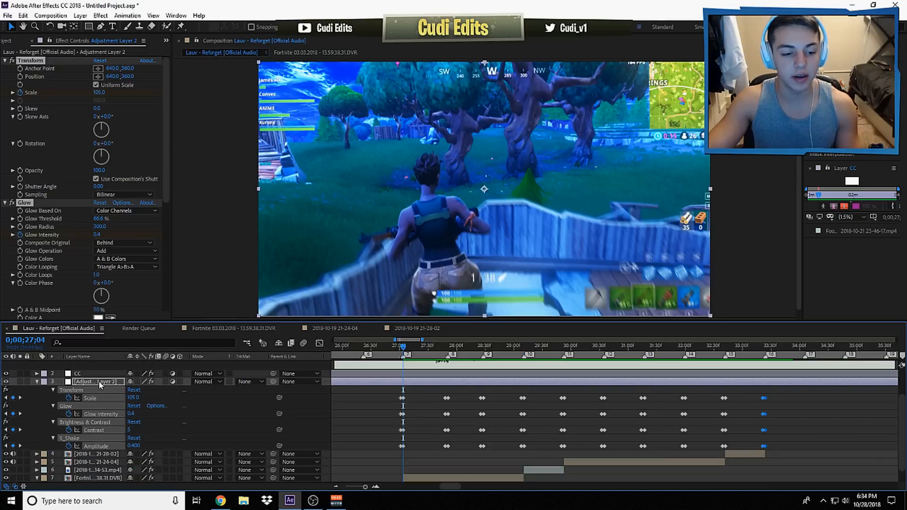
# Rename the screen pump adjustment layer SC
pyautogui.rightClick(98, 381)
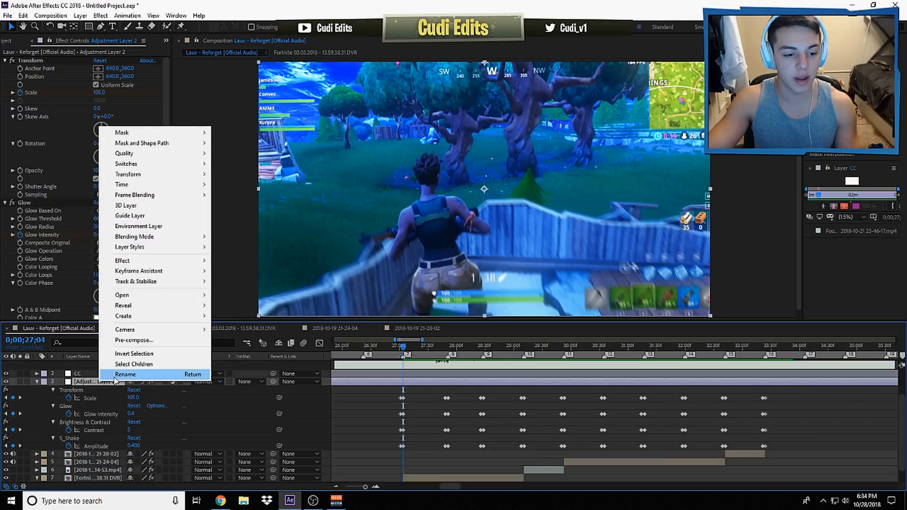
pyautogui.click(115, 373)
pyautogui.write('S')
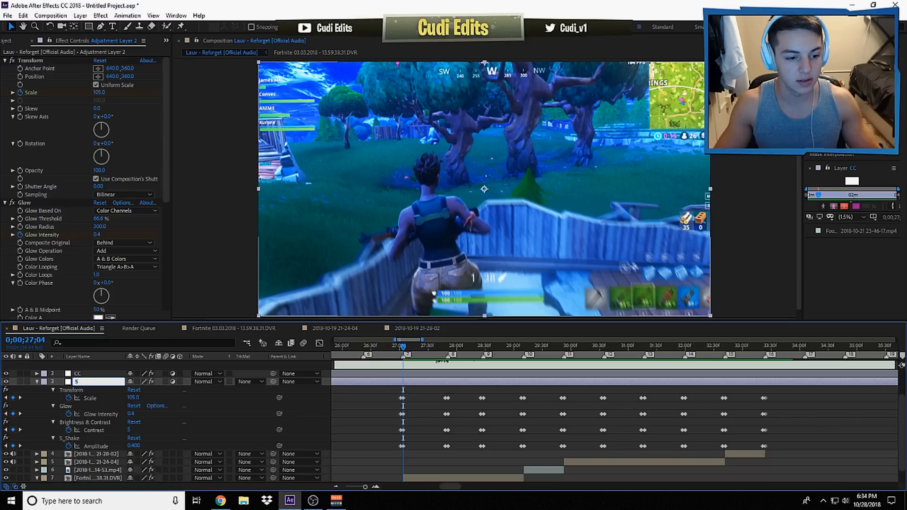
pyautogui.press('Return')
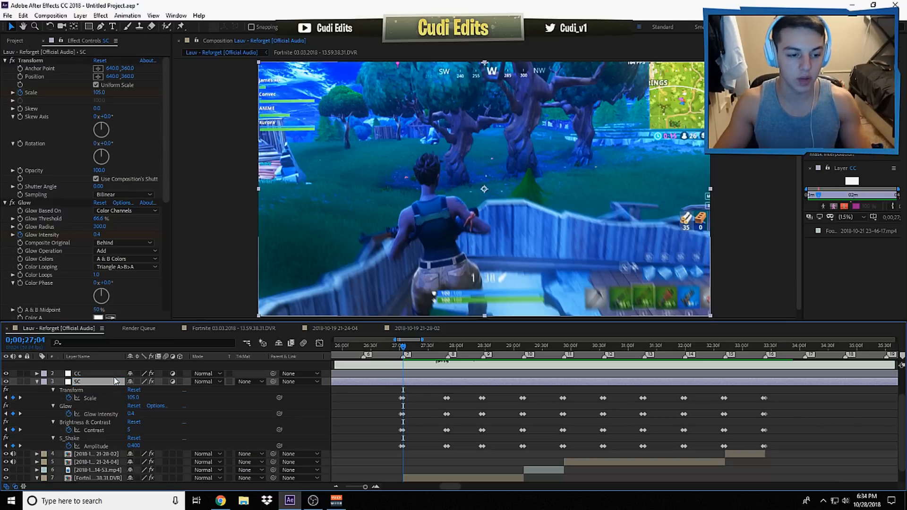
# Add another adjustment layer above SC and apply the After shot glow preset to it
pyautogui.click(83, 18)
pyautogui.moveTo(86, 27)
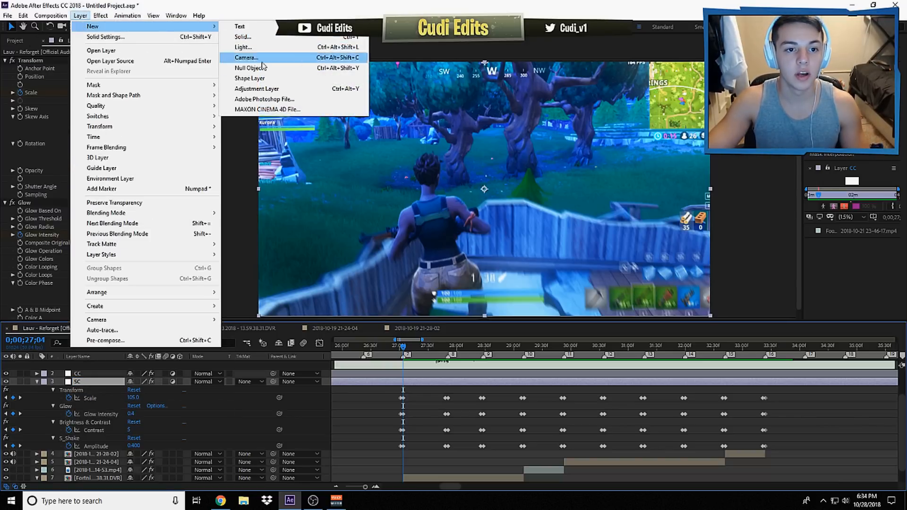
pyautogui.click(268, 93)
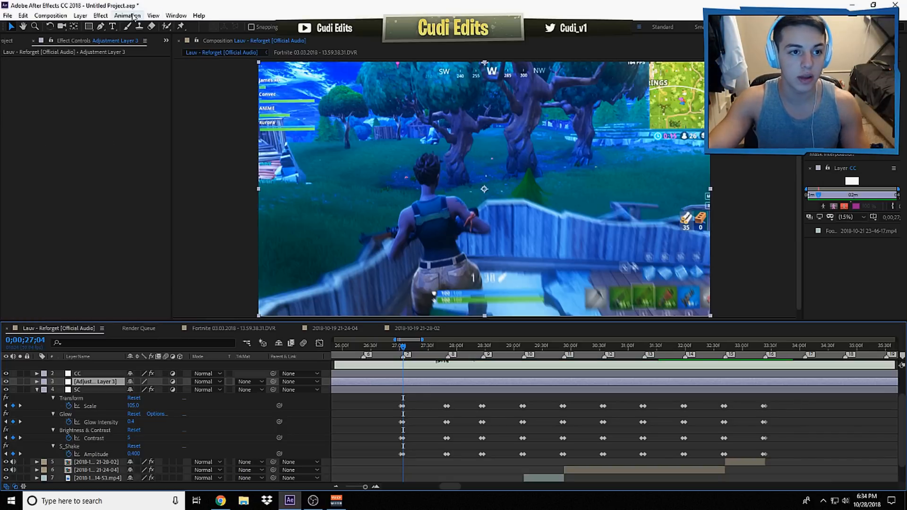
pyautogui.click(134, 17)
pyautogui.click(150, 37)
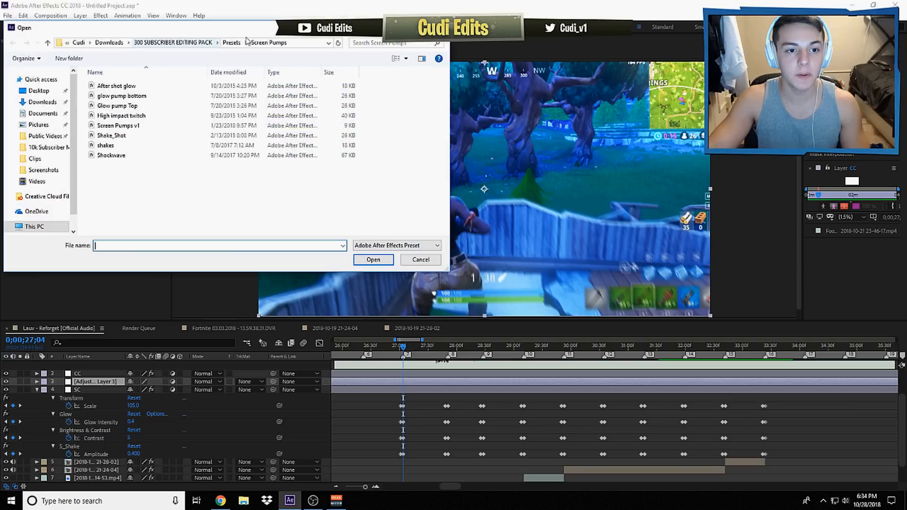
pyautogui.doubleClick(172, 86)
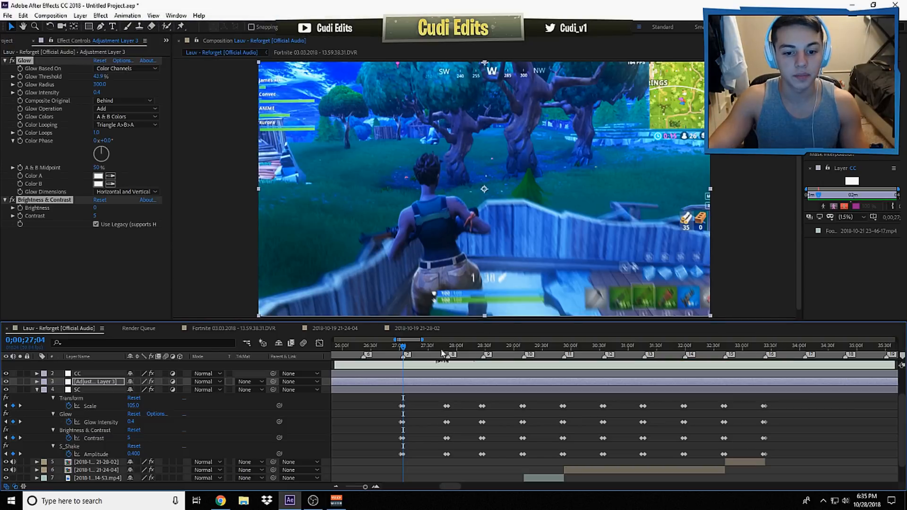
# Reveal the glow layer's Opacity keyframes and move them so the 100% peak lands on the gunshot at 0;00;28;28
pyautogui.press('u')
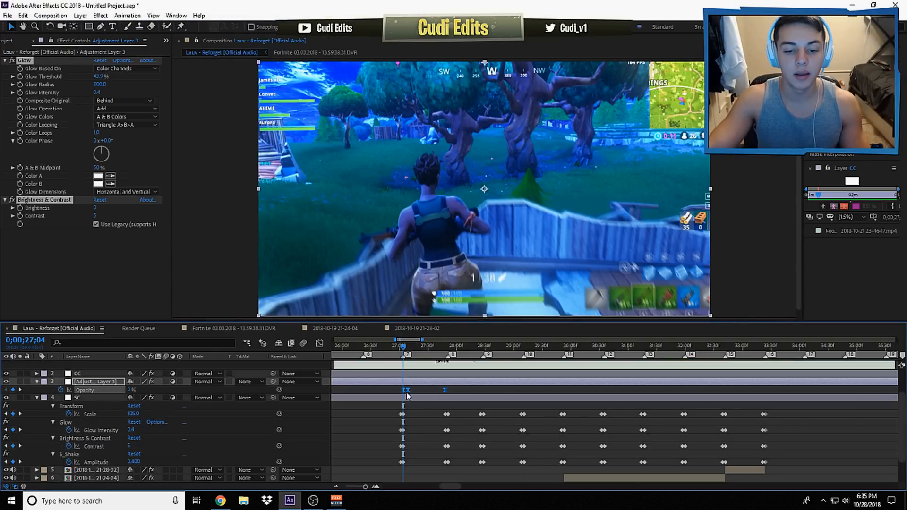
pyautogui.click(485, 350)
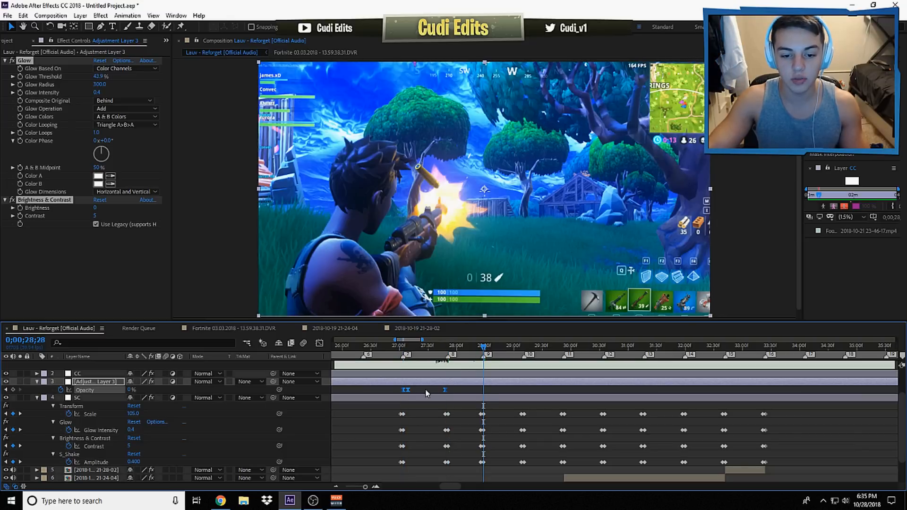
pyautogui.moveTo(427, 396); pyautogui.dragTo(484, 402)
pyautogui.scroll(1, 585, 380)
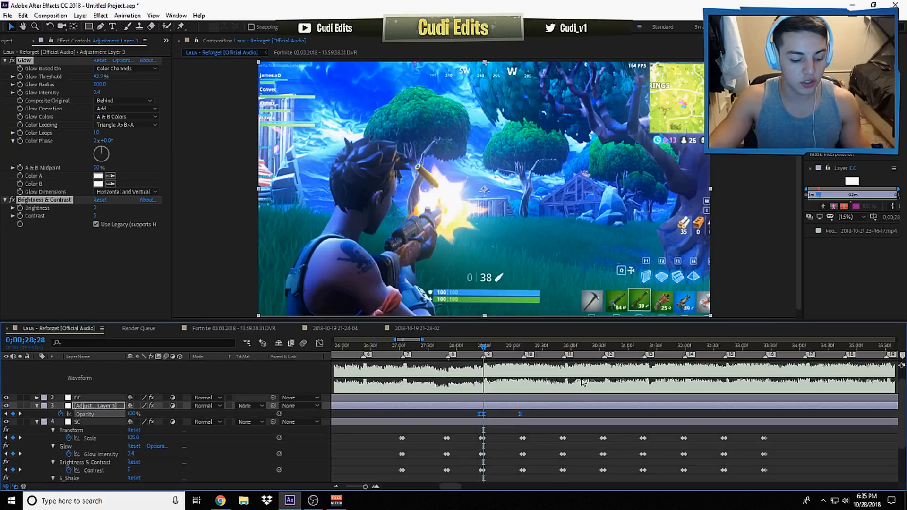
# Paste the glow layer's Opacity keyframes at the gunshot at 0;00;31;17 and align their 100% peak with it
pyautogui.click(645, 349)
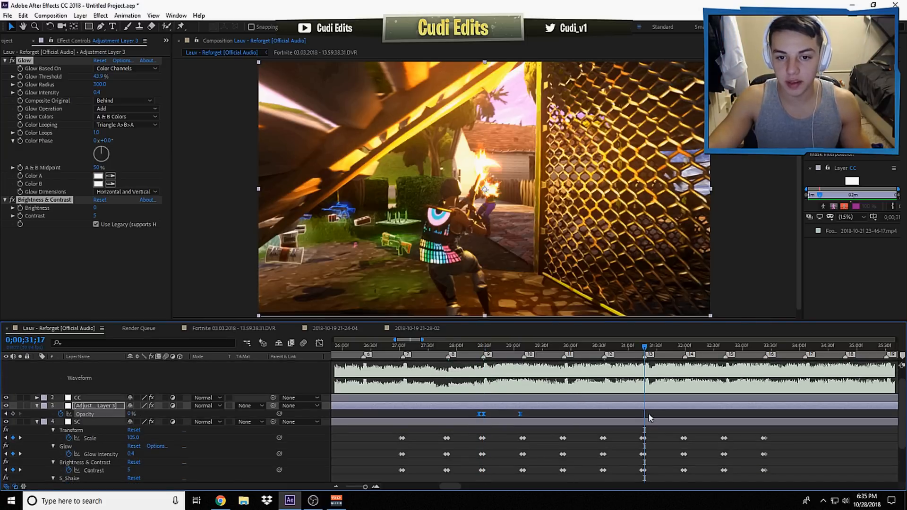
pyautogui.hotkey('ctrl', 'v')
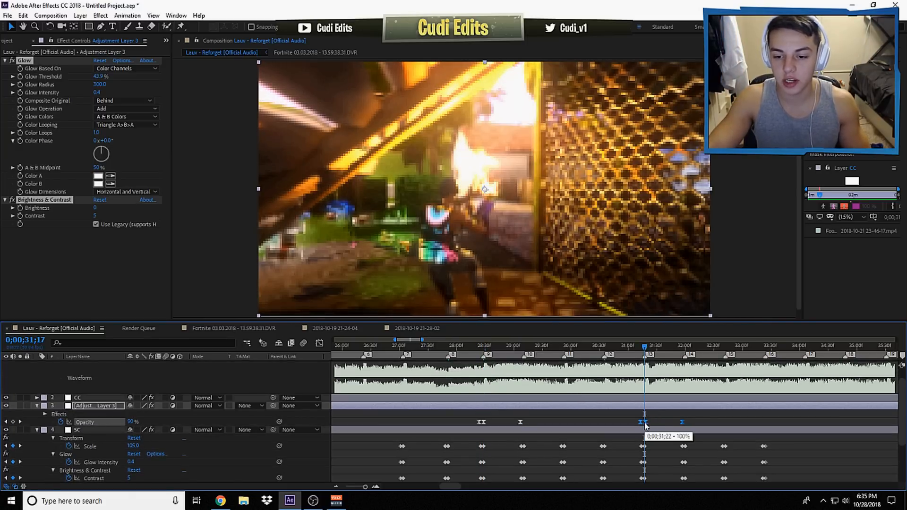
pyautogui.moveTo(645, 423); pyautogui.dragTo(644, 423)
pyautogui.scroll(-2, 679, 396)
pyautogui.scroll(1, 681, 395)
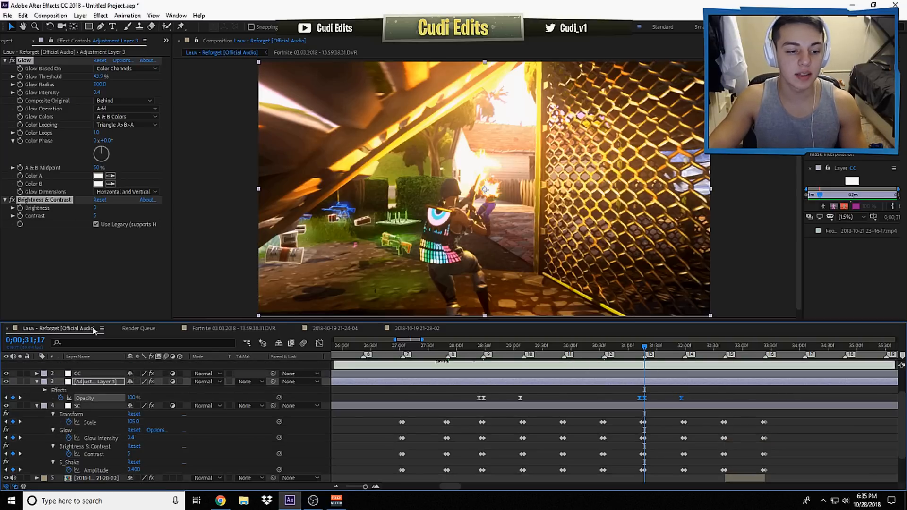
# Rename the after-shot glow adjustment layer Glow
pyautogui.rightClick(106, 384)
pyautogui.click(142, 371)
pyautogui.write('Glow')
pyautogui.press('Return')
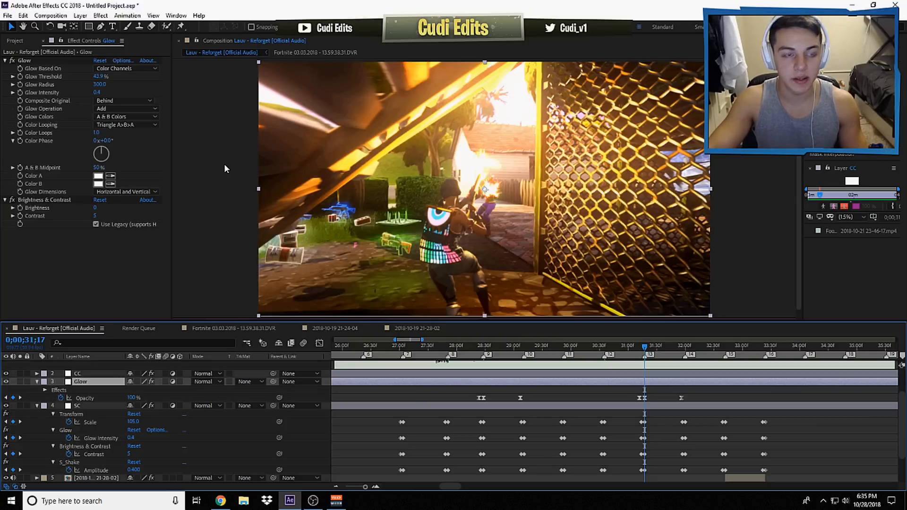
# Import Hunting Rifle Shot 1.wav from the Bullet Rebel's Fortnite SFX Pack V2.6 folder in Downloads
pyautogui.click(8, 15)
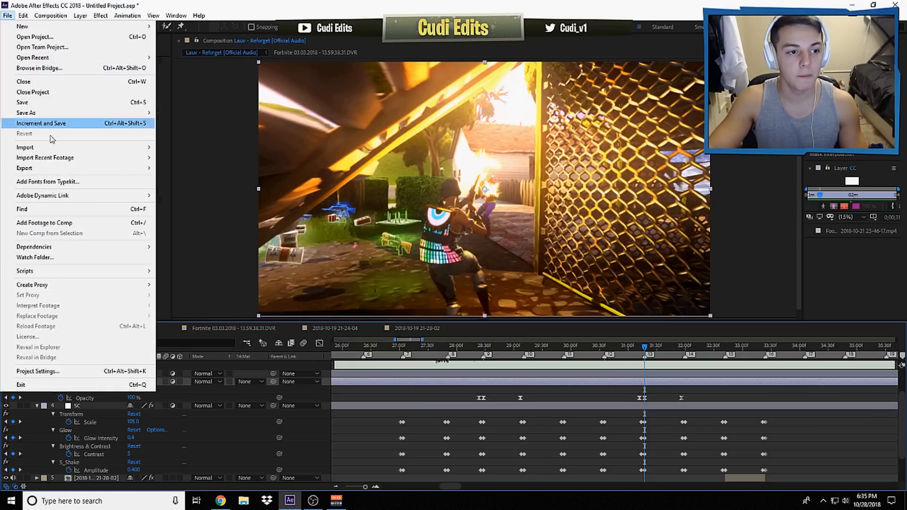
pyautogui.moveTo(55, 149)
pyautogui.click(181, 147)
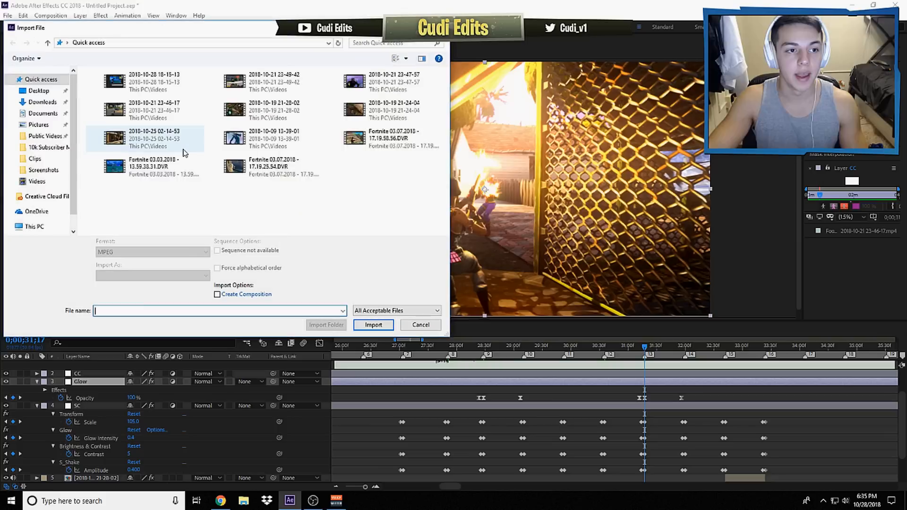
pyautogui.click(42, 103)
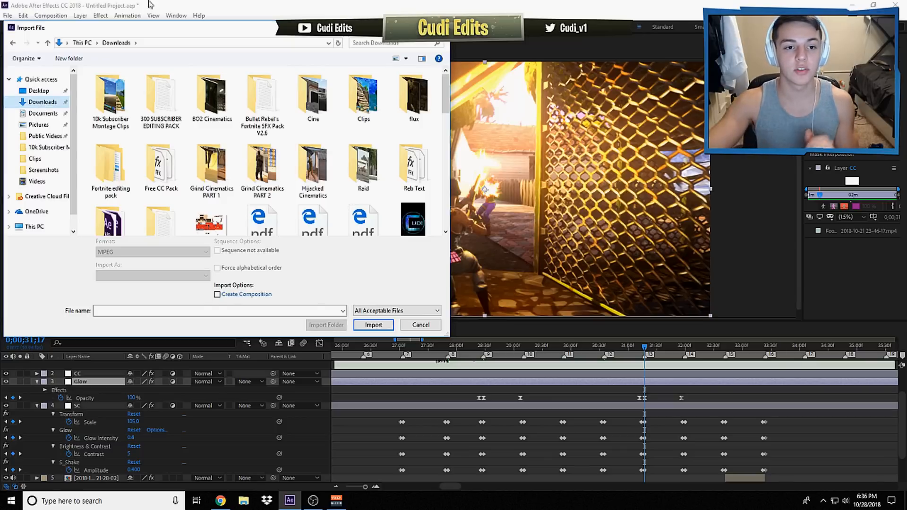
pyautogui.doubleClick(259, 88)
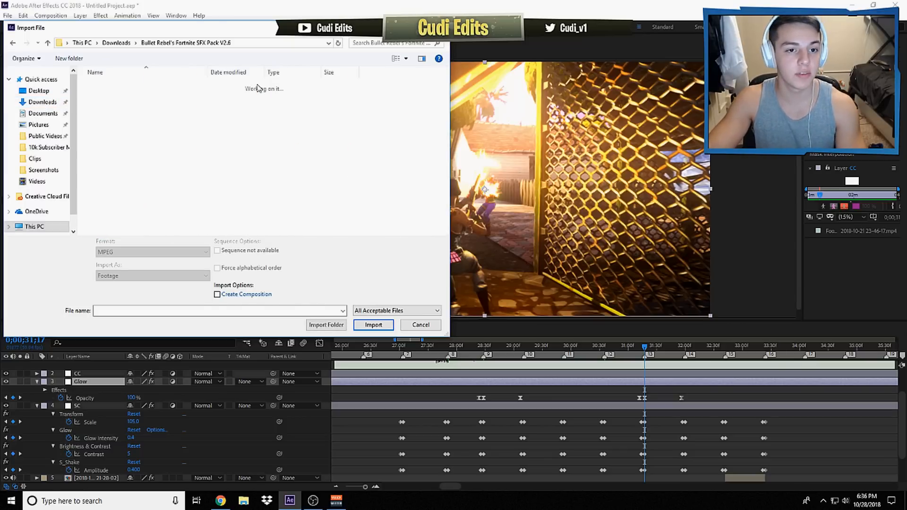
pyautogui.doubleClick(135, 156)
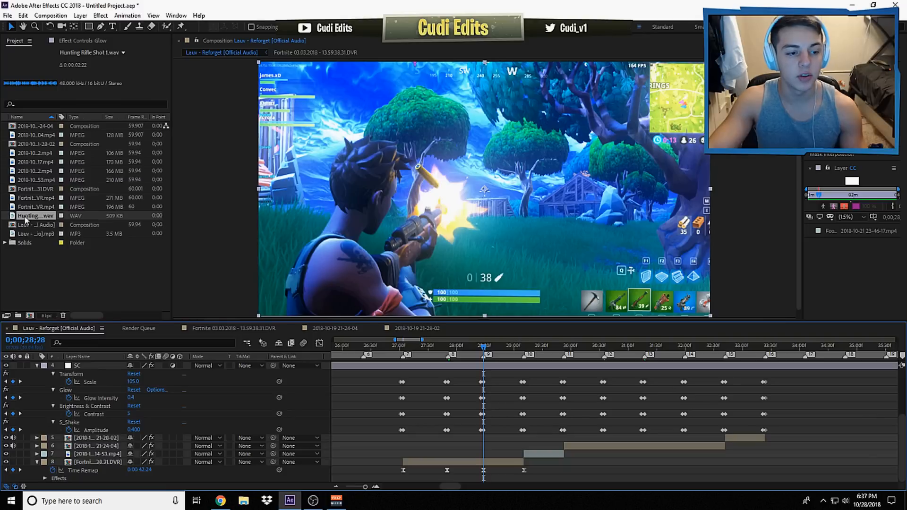
# Add Hunting Rifle Shot 1.wav below the clips, reveal its waveform and align its start with the gunshot at 0;00;28;28
pyautogui.moveTo(26, 219); pyautogui.dragTo(558, 470)
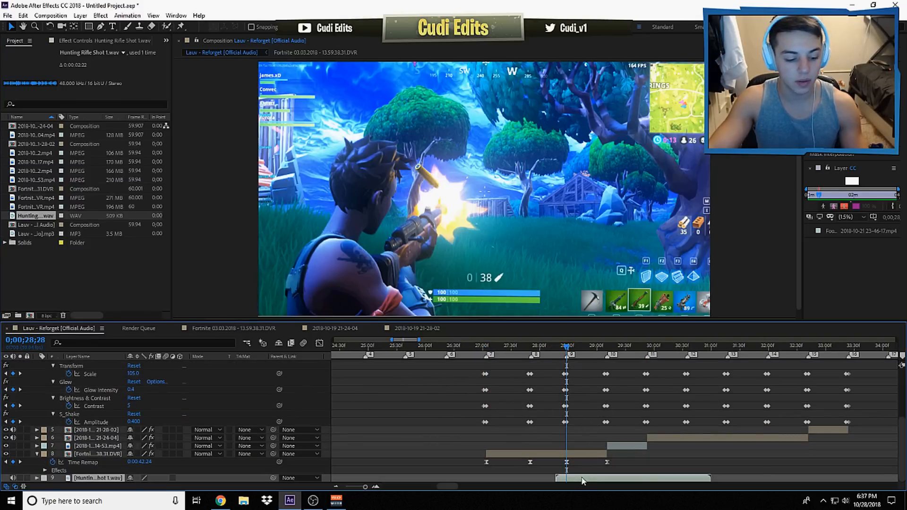
pyautogui.press('l')
pyautogui.press('l')
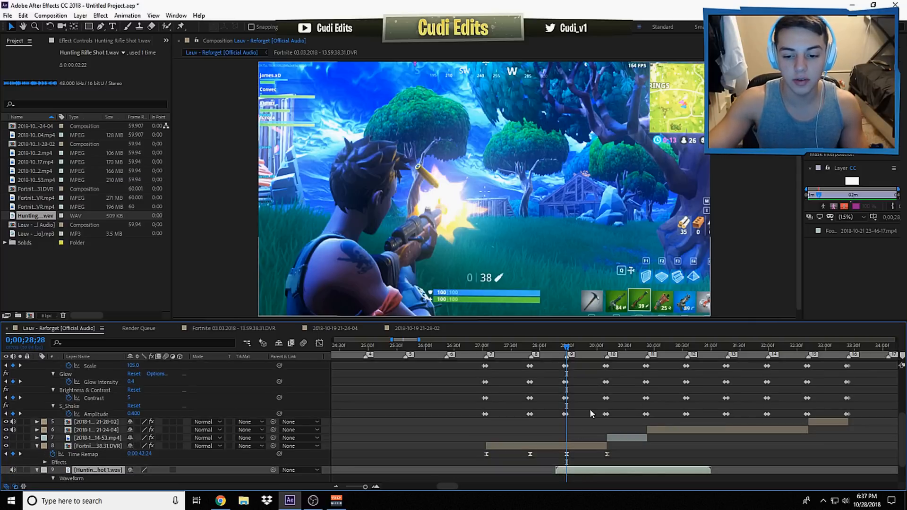
pyautogui.scroll(-2, 593, 387)
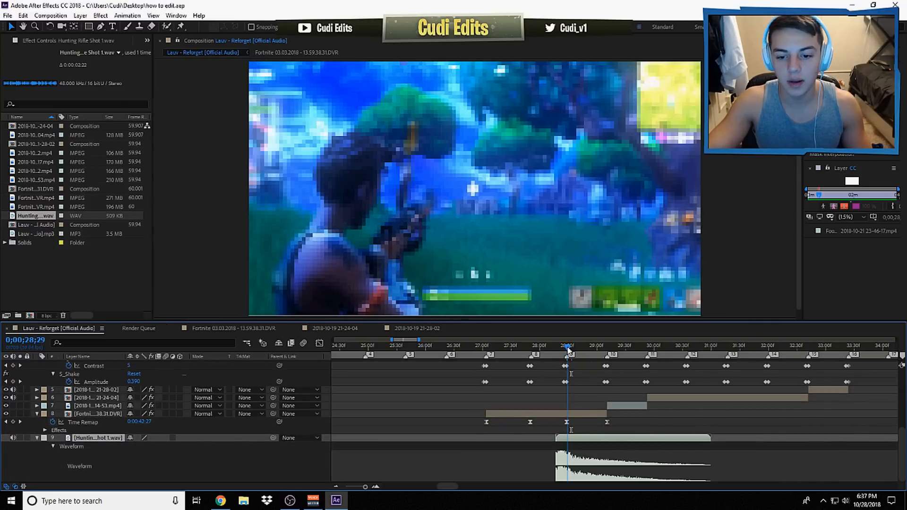
pyautogui.moveTo(568, 350); pyautogui.dragTo(567, 351)
pyautogui.moveTo(418, 340); pyautogui.dragTo(404, 341)
pyautogui.moveTo(534, 443); pyautogui.dragTo(563, 443)
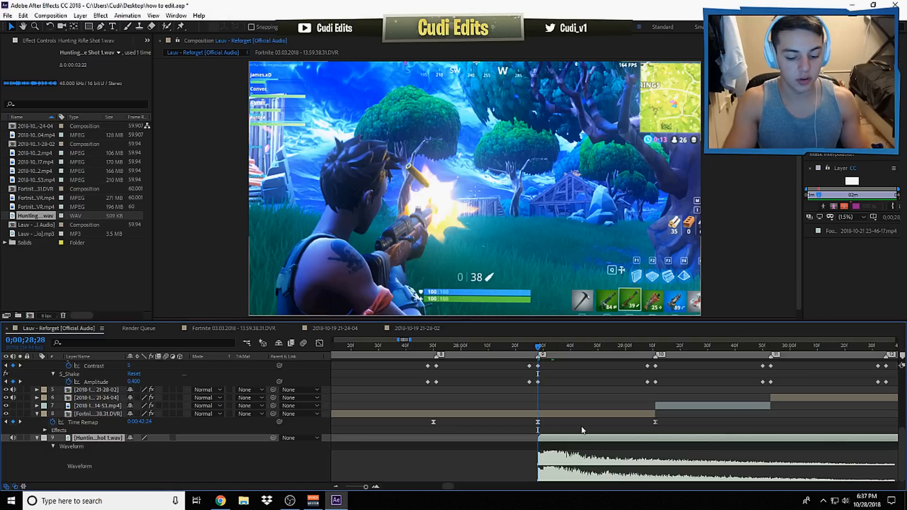
# Keyframe the rifle sound's Audio Levels to fade from -8 dB at the gunshot to -48 dB, and preview the fade
pyautogui.hotkey('shift', 'l')
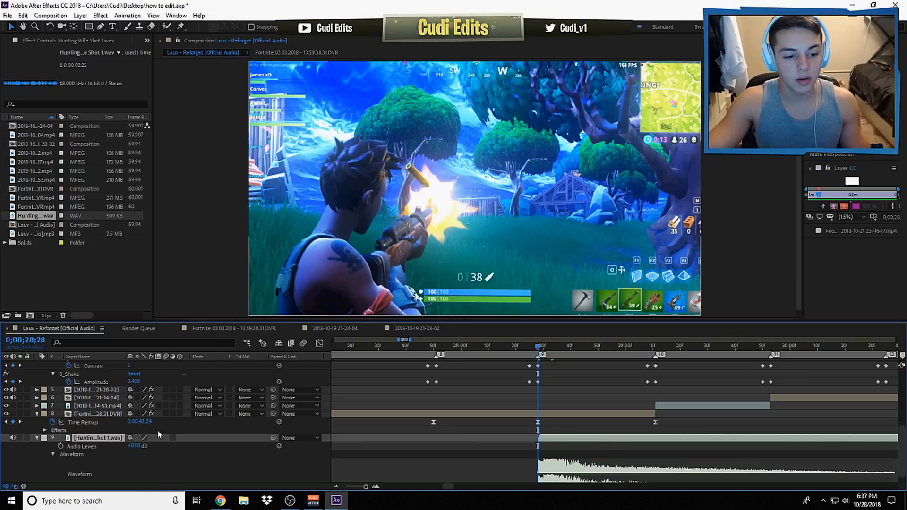
pyautogui.click(60, 446)
pyautogui.click(624, 354)
pyautogui.click(137, 447)
pyautogui.write('-48')
pyautogui.press('Return')
pyautogui.moveTo(458, 353); pyautogui.dragTo(450, 353)
pyautogui.press('KP_Decimal')
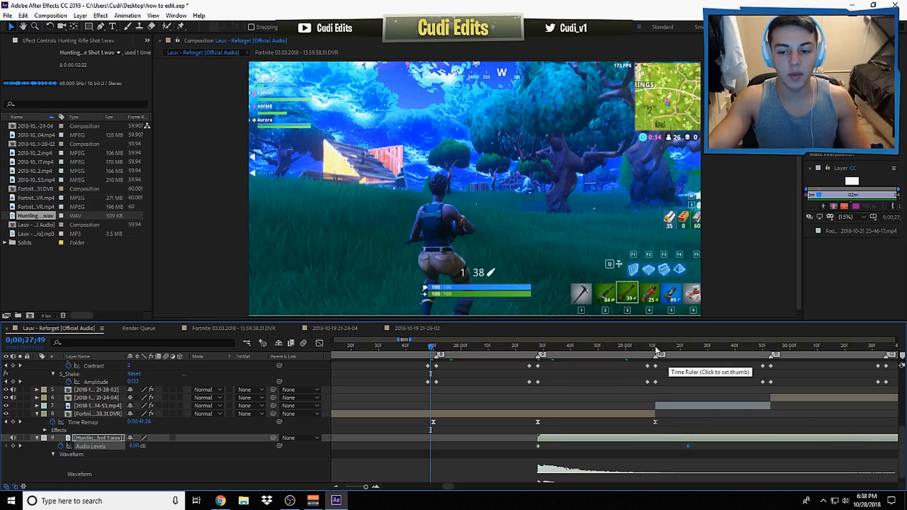
# Trim the end of the rifle sound layer at 0;00;29;11, where the first clip ends
pyautogui.click(655, 349)
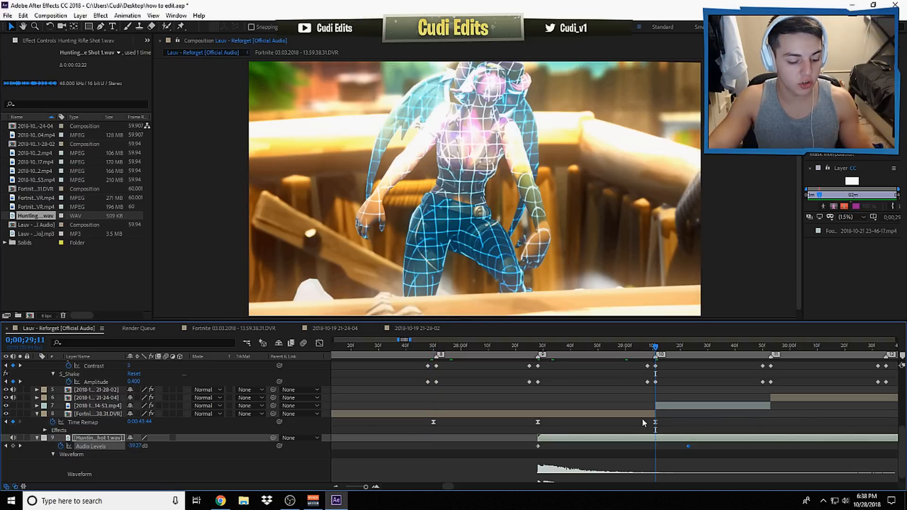
pyautogui.hotkey('alt', ']')
pyautogui.click(656, 427)
pyautogui.scroll(2, 473, 380)
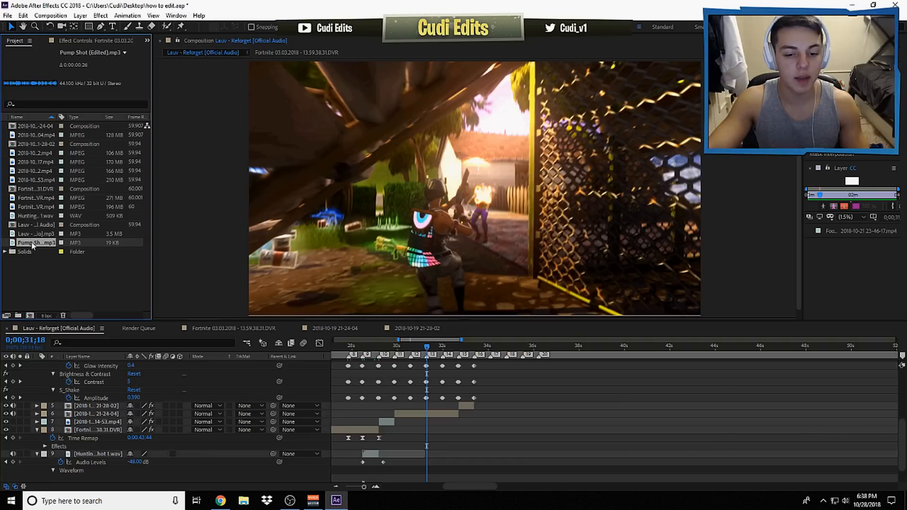
# Add Pump Shot (Edited).mp3 above the rifle sound, reveal its waveform and align its peak with the gunshot near 0;00;31;18
pyautogui.moveTo(33, 245); pyautogui.dragTo(465, 455)
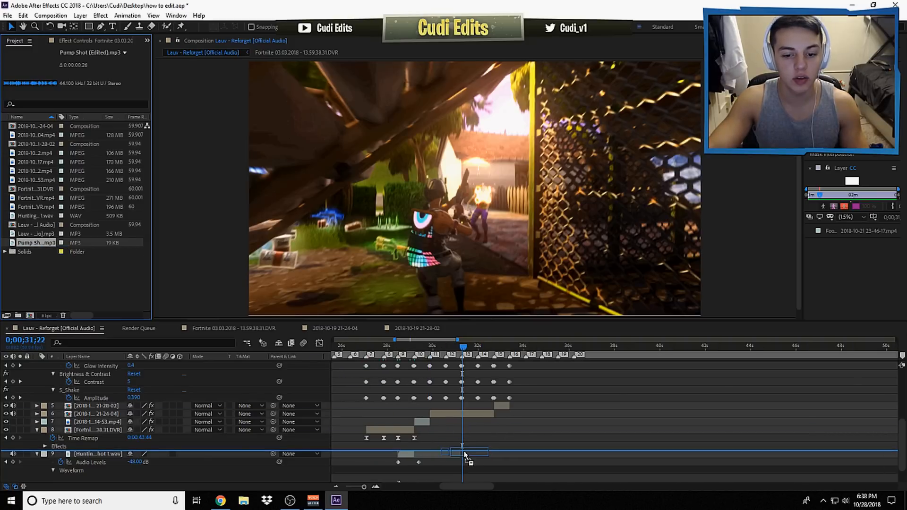
pyautogui.moveTo(463, 455); pyautogui.dragTo(463, 455)
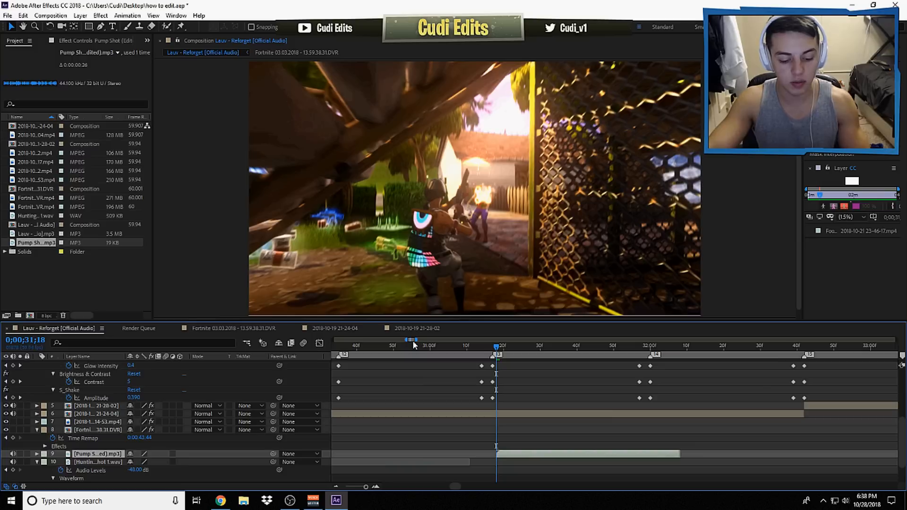
pyautogui.press('l')
pyautogui.press('l')
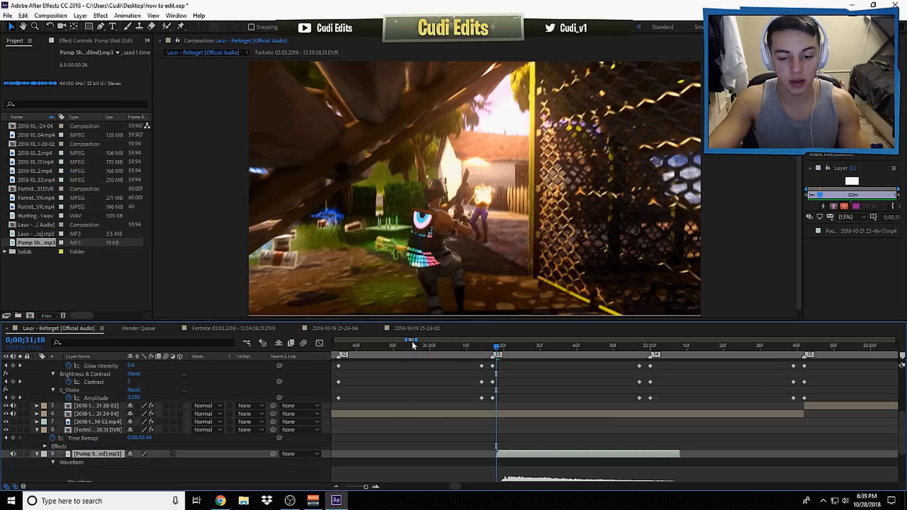
pyautogui.scroll(-4, 510, 402)
pyautogui.moveTo(515, 425); pyautogui.dragTo(510, 426)
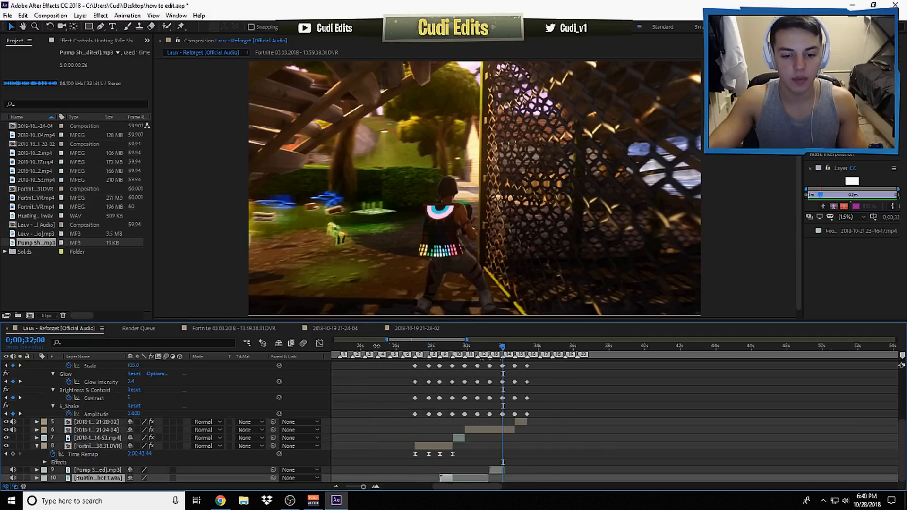
# Collapse the revealed properties of the SC, Glow and Fortnite 13.59.38.31.DVR clip layers
pyautogui.moveTo(388, 340); pyautogui.dragTo(377, 346)
pyautogui.click(497, 347)
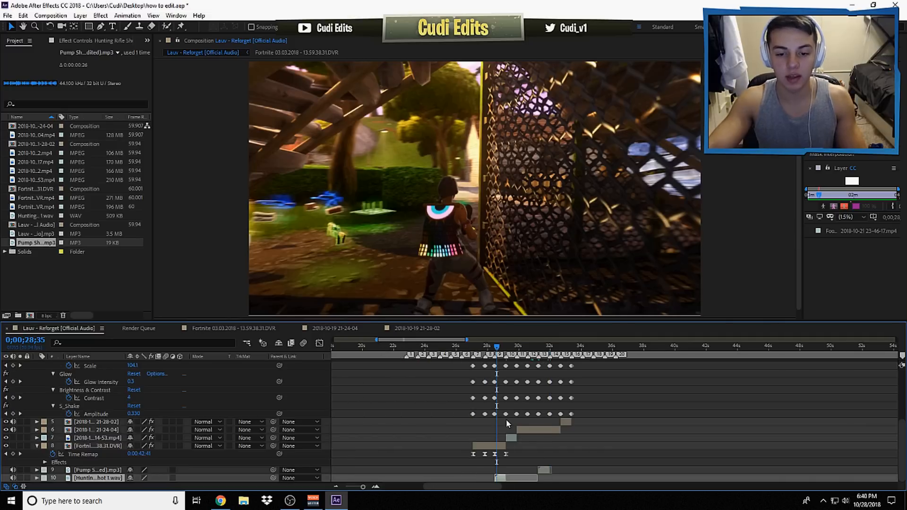
pyautogui.scroll(2, 506, 418)
pyautogui.click(474, 374)
pyautogui.scroll(2, 493, 392)
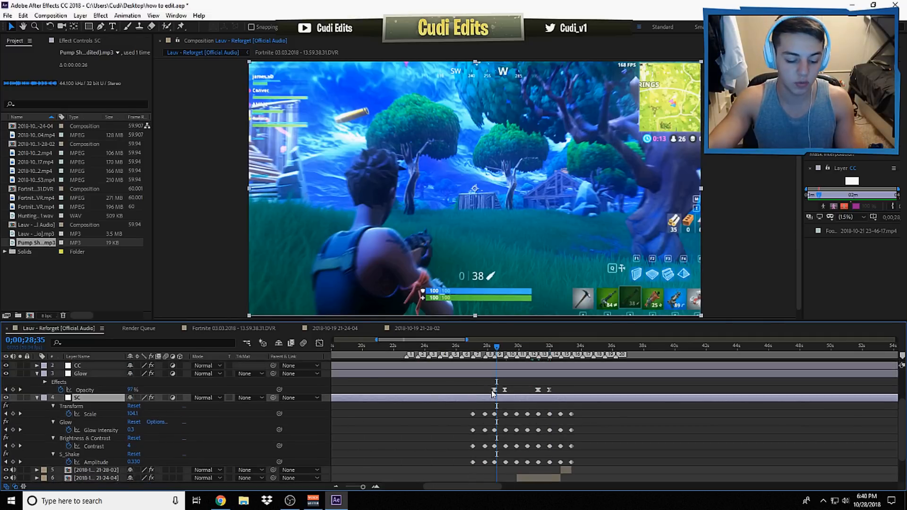
pyautogui.press('u')
pyautogui.click(487, 391)
pyautogui.press('u')
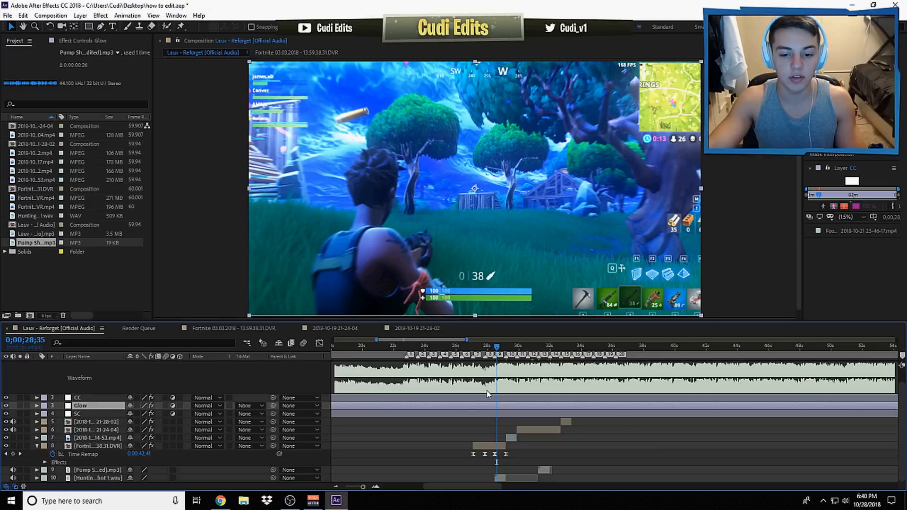
pyautogui.click(491, 446)
pyautogui.press('u')
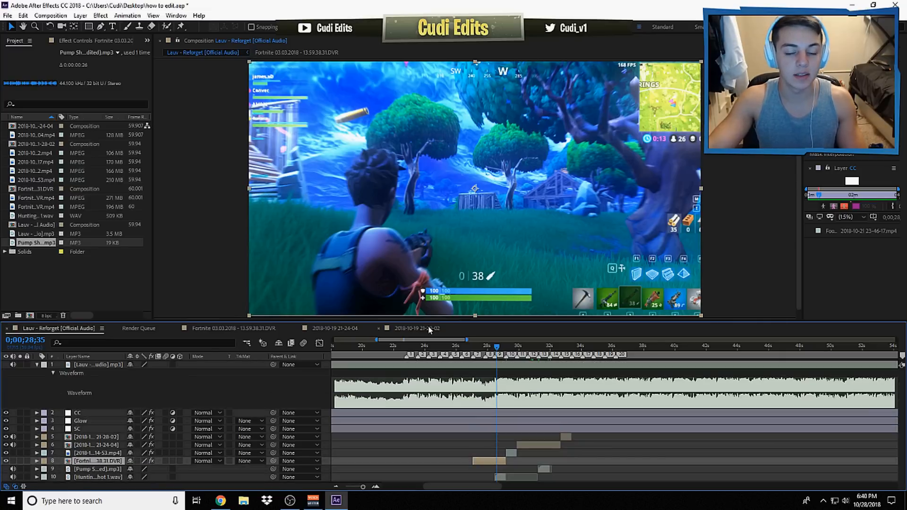
# Create a 1920 x 1080 px black solid and place it above the CC layer, below the song
pyautogui.click(78, 15)
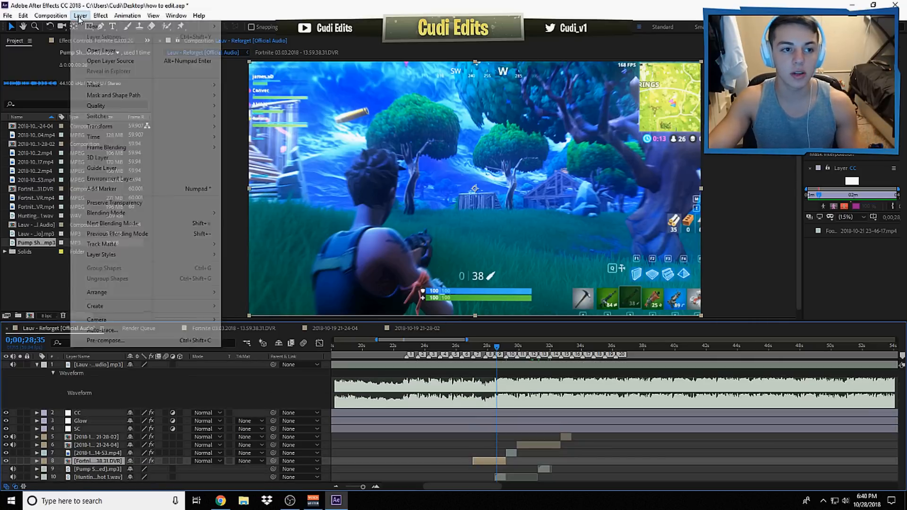
pyautogui.moveTo(94, 26)
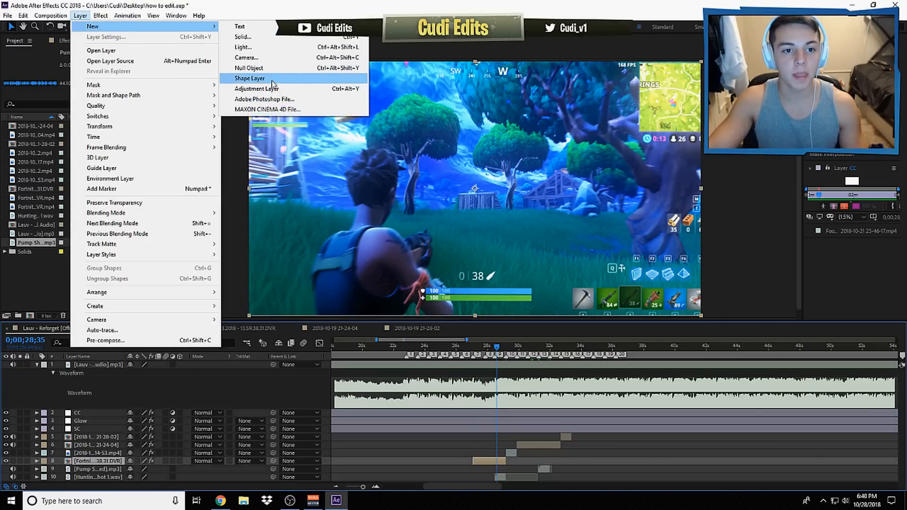
pyautogui.click(265, 37)
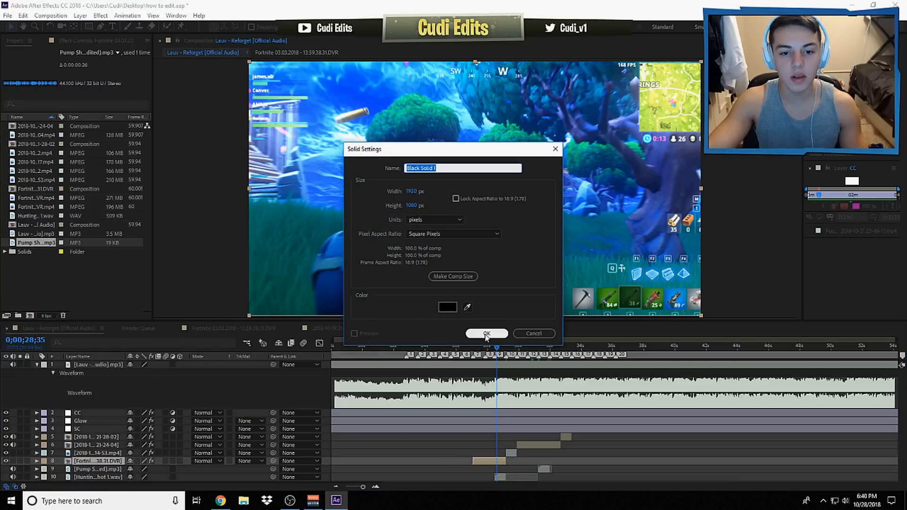
pyautogui.click(487, 333)
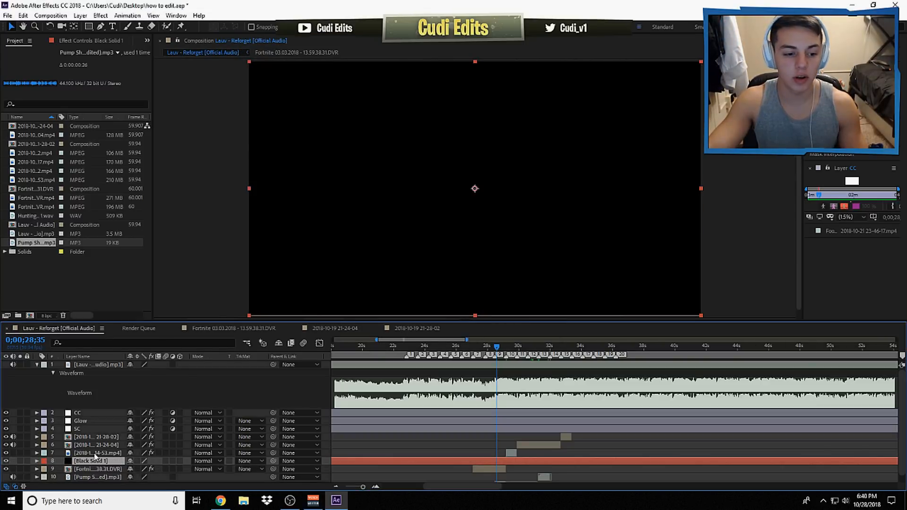
pyautogui.moveTo(84, 461); pyautogui.dragTo(86, 413)
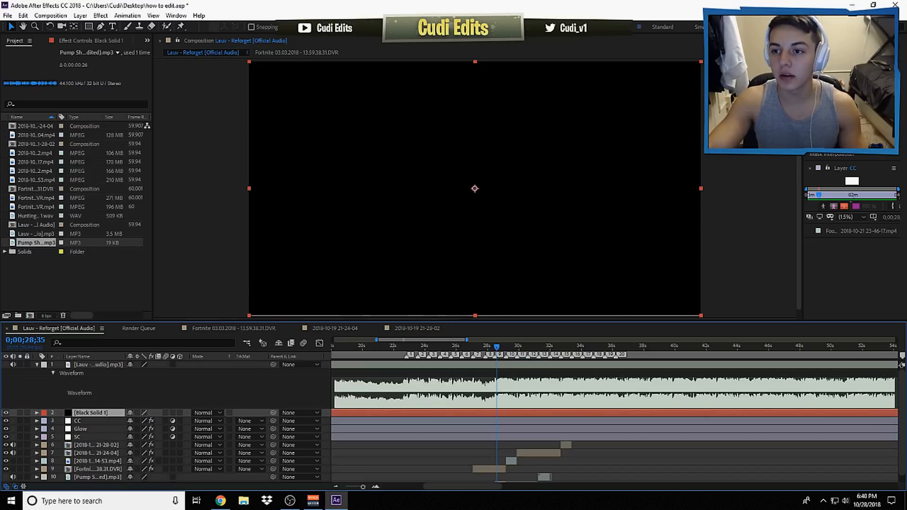
# Apply the CC Jaws effect to the black solid
pyautogui.click(832, 83)
pyautogui.write('opt')
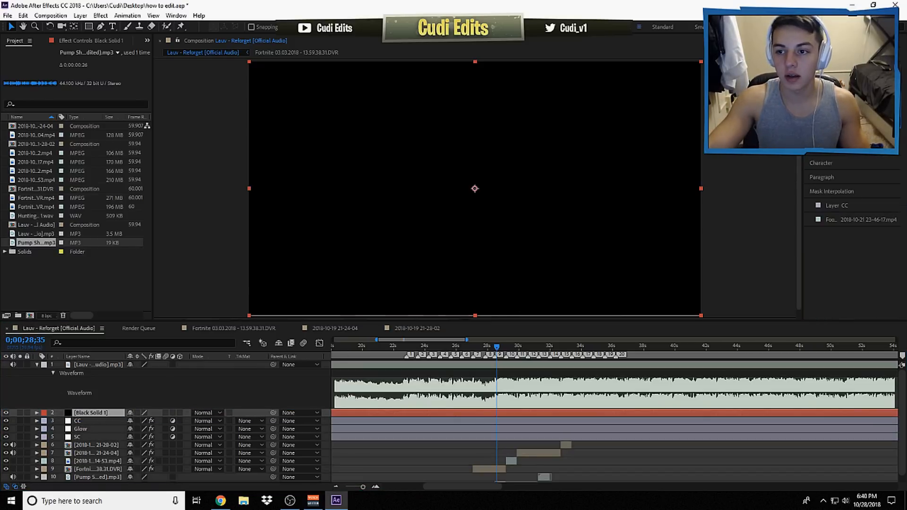
pyautogui.doubleClick(834, 112)
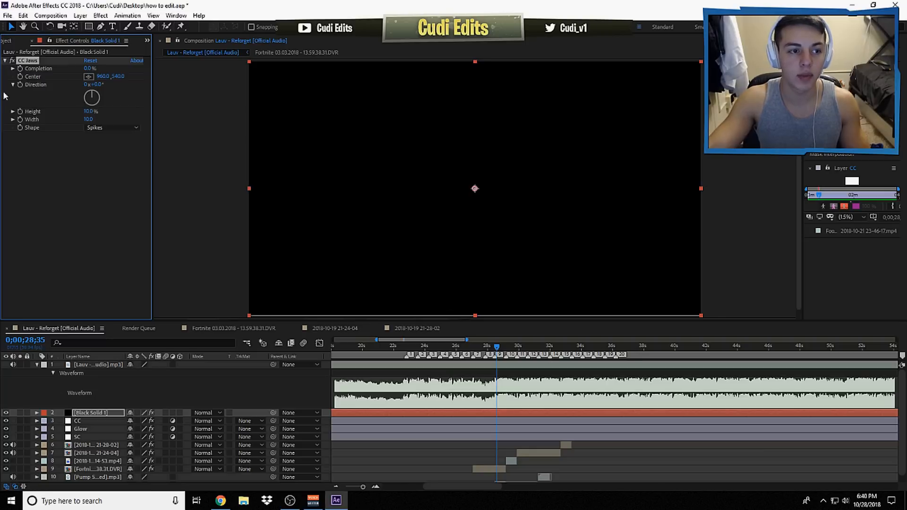
# Set the CC Jaws Height to 0% and Completion to 80%, and check the letterbox bars at 0;00;27;05
pyautogui.click(88, 111)
pyautogui.write('0')
pyautogui.press('Return')
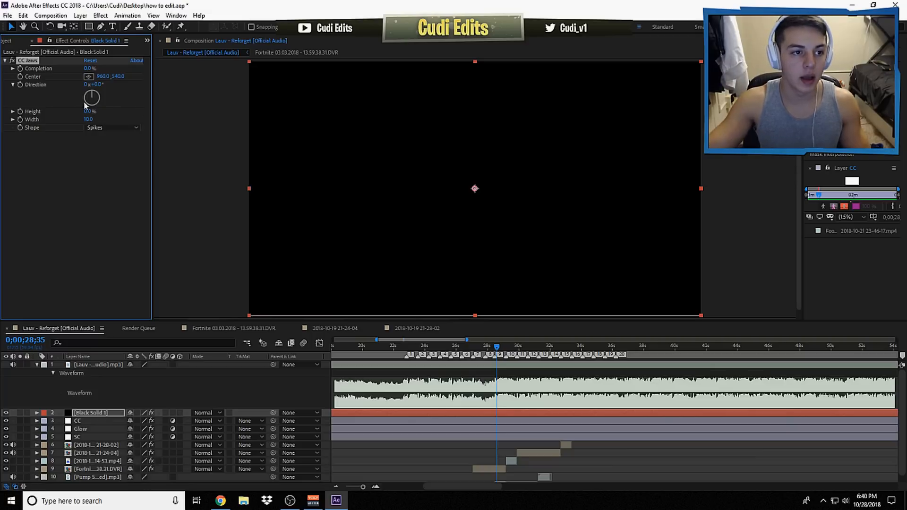
pyautogui.click(89, 69)
pyautogui.write('80')
pyautogui.press('Return')
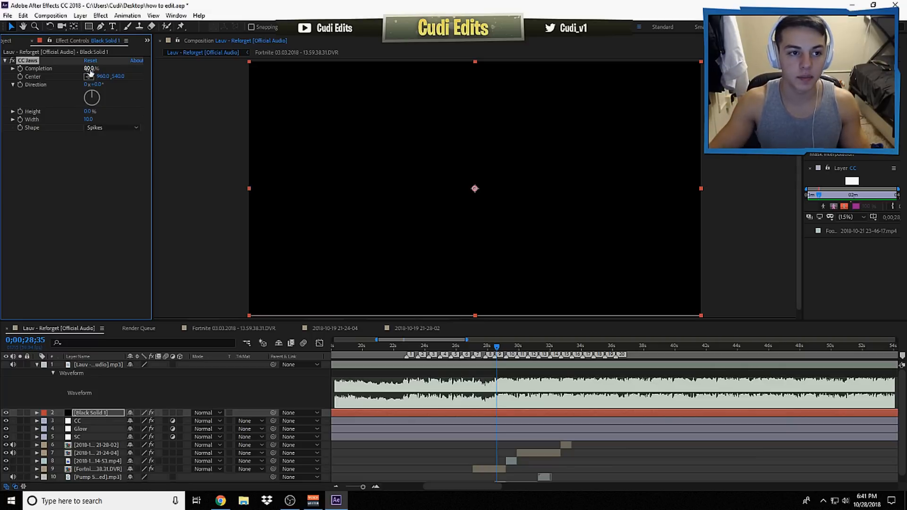
pyautogui.click(206, 144)
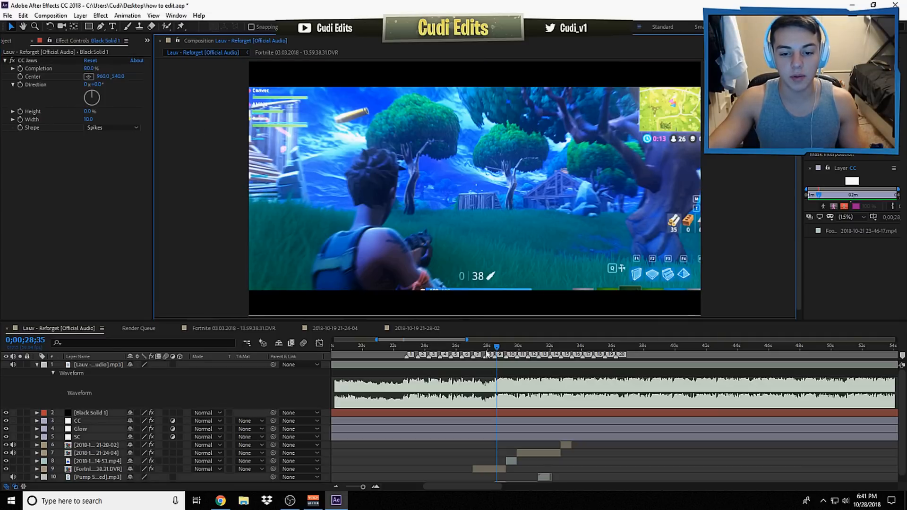
pyautogui.click(473, 350)
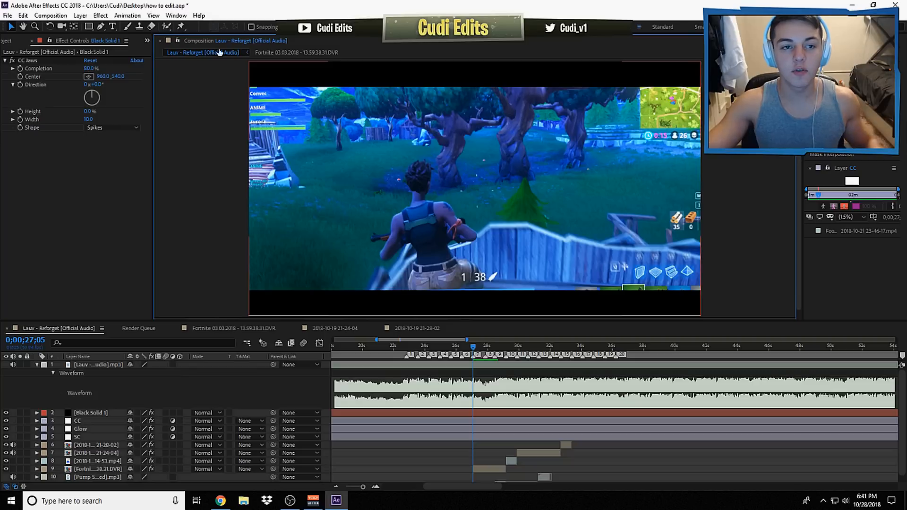
# Add a new adjustment layer above the song at the top of the layer stack
pyautogui.click(80, 15)
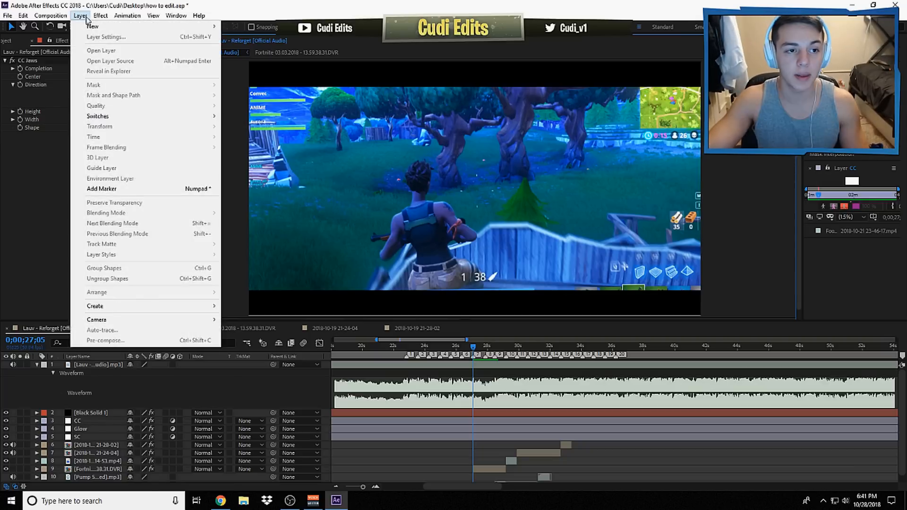
pyautogui.moveTo(189, 26)
pyautogui.click(266, 90)
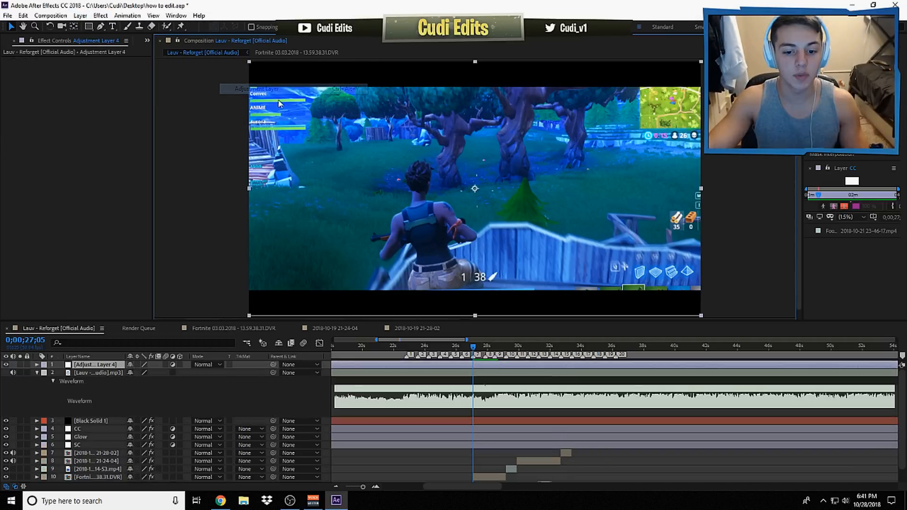
# Move the new adjustment layer between the CC and Glow layers and apply the Blur Transition preset from the Transitions presets folder
pyautogui.moveTo(92, 432); pyautogui.dragTo(92, 433)
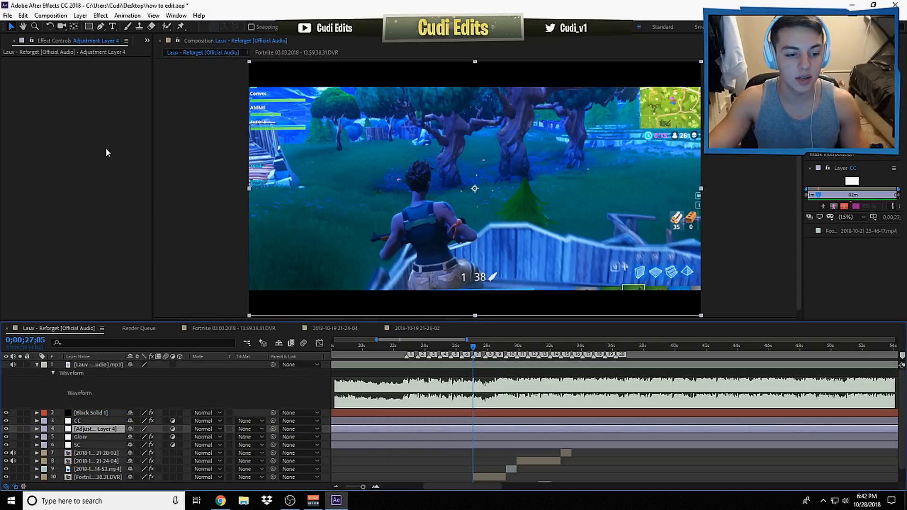
pyautogui.click(132, 17)
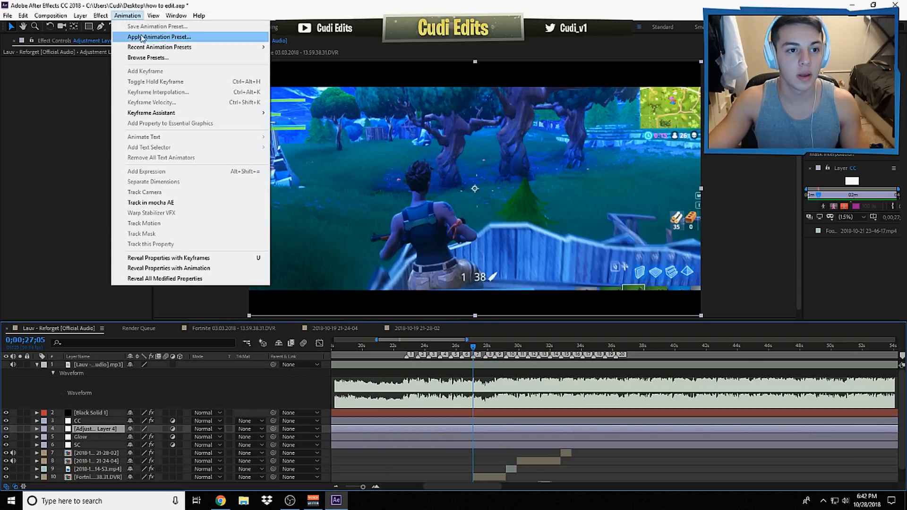
pyautogui.click(146, 37)
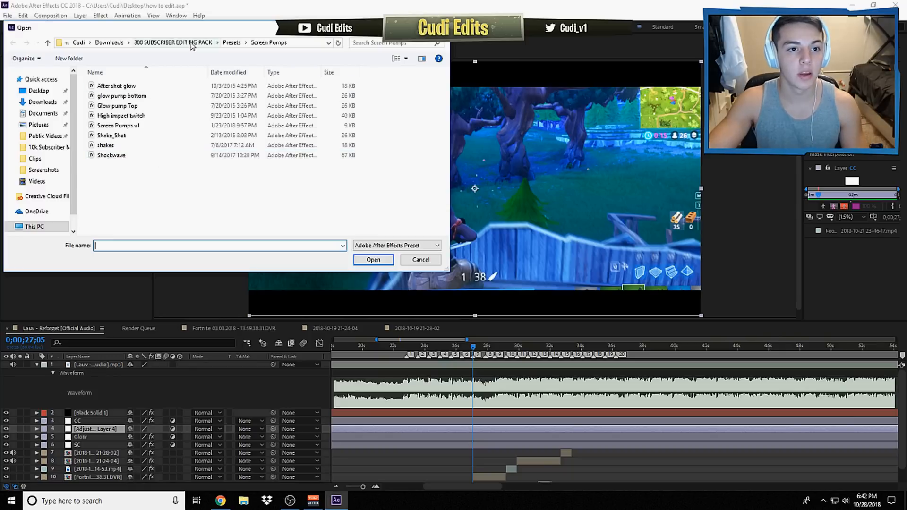
pyautogui.click(191, 43)
pyautogui.doubleClick(134, 126)
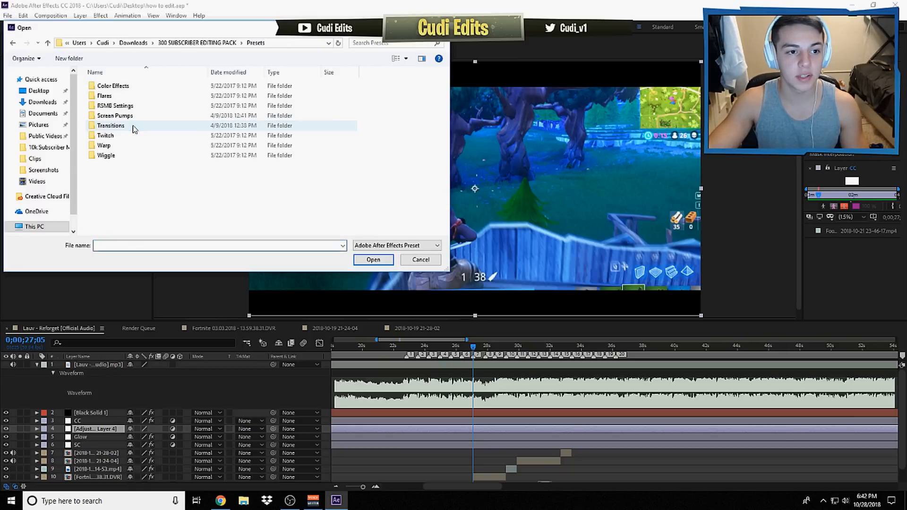
pyautogui.doubleClick(136, 126)
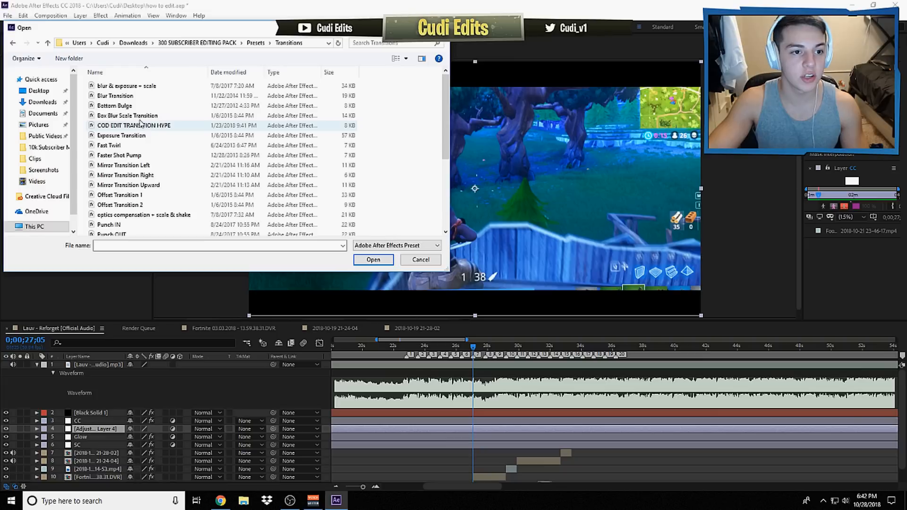
pyautogui.doubleClick(139, 96)
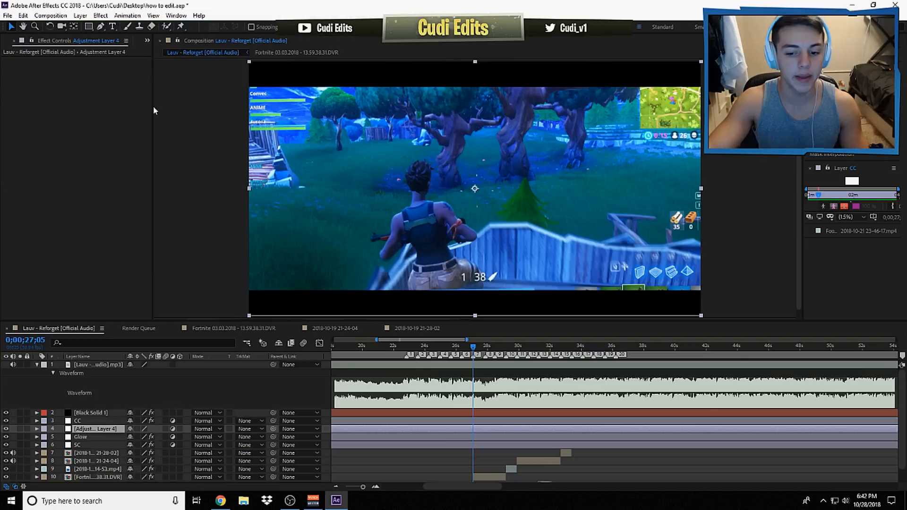
# Reveal the adjustment layer's blur and brightness keyframes and shift them all earlier so the blur peaks at the first clip's start, 0;00;27;05
pyautogui.press('u')
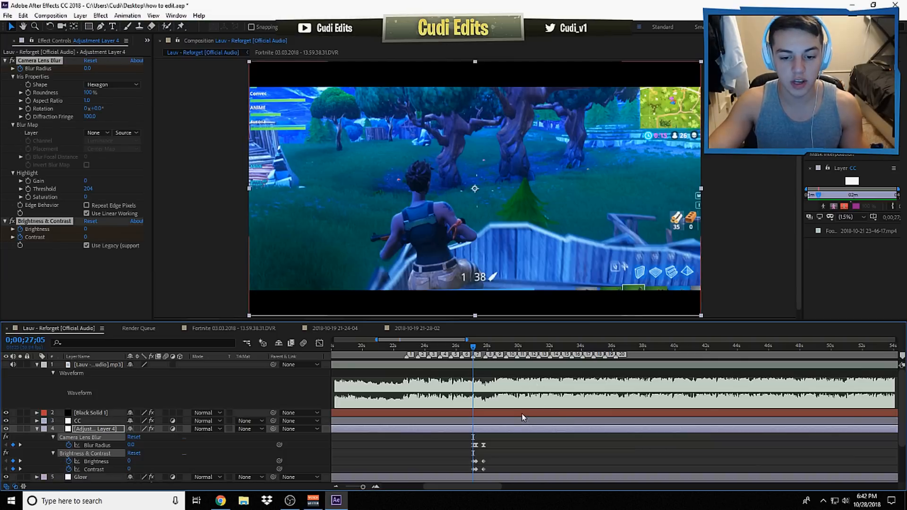
pyautogui.scroll(-1, 511, 373)
pyautogui.moveTo(466, 339); pyautogui.dragTo(424, 338)
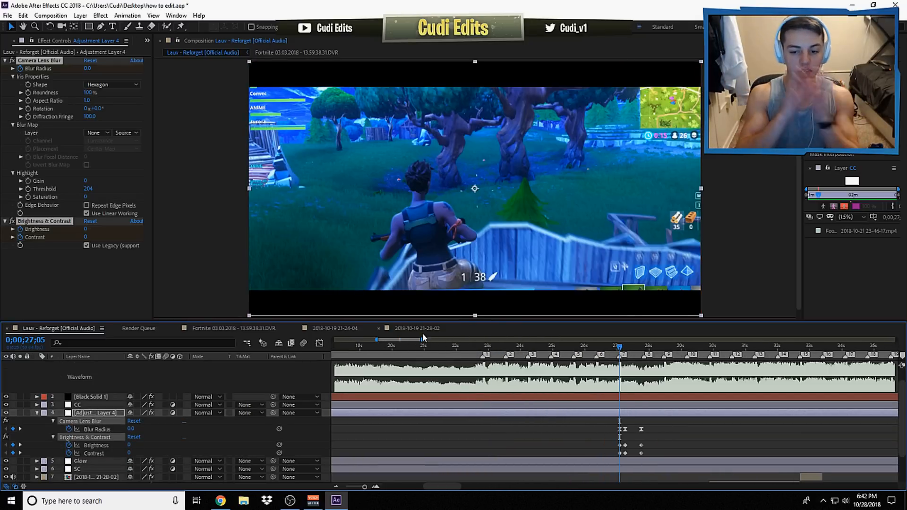
pyautogui.moveTo(595, 417); pyautogui.dragTo(654, 460)
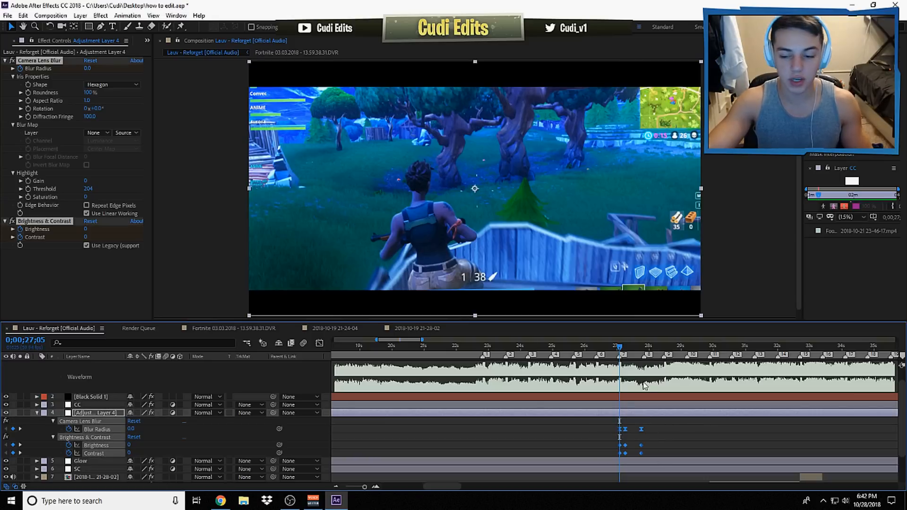
pyautogui.scroll(-5, 638, 376)
pyautogui.moveTo(625, 390); pyautogui.dragTo(619, 391)
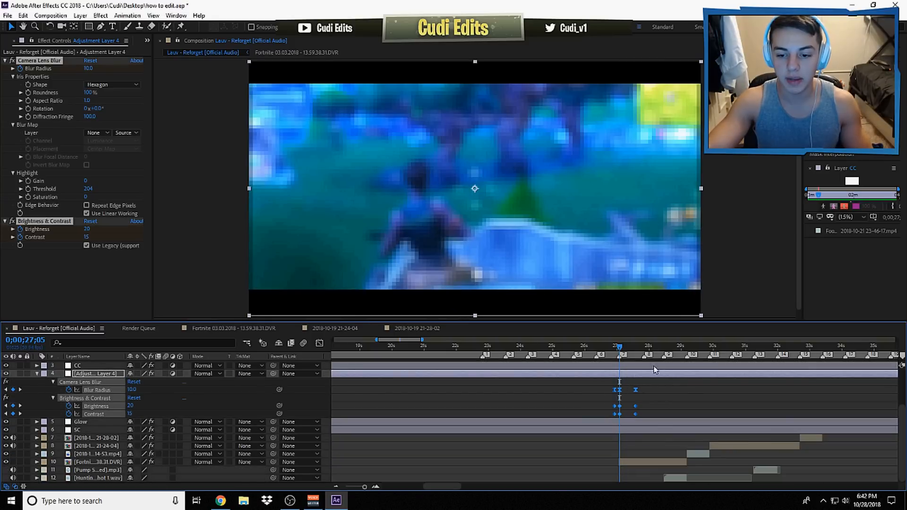
# Paste the blur transition keyframes at the remaining clip cuts, starting at 0;00;29;11, and preview the montage from 0;00;27;04
pyautogui.moveTo(683, 348); pyautogui.dragTo(688, 350)
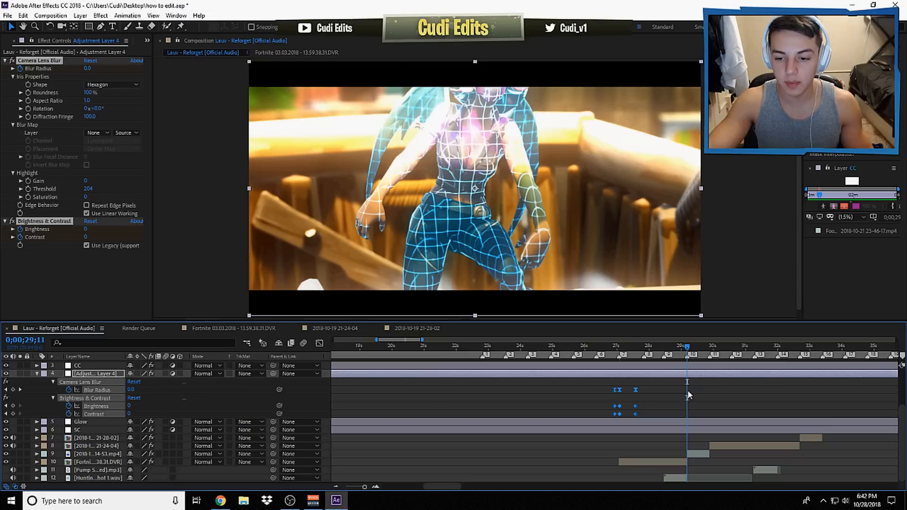
pyautogui.hotkey('ctrl', 'v')
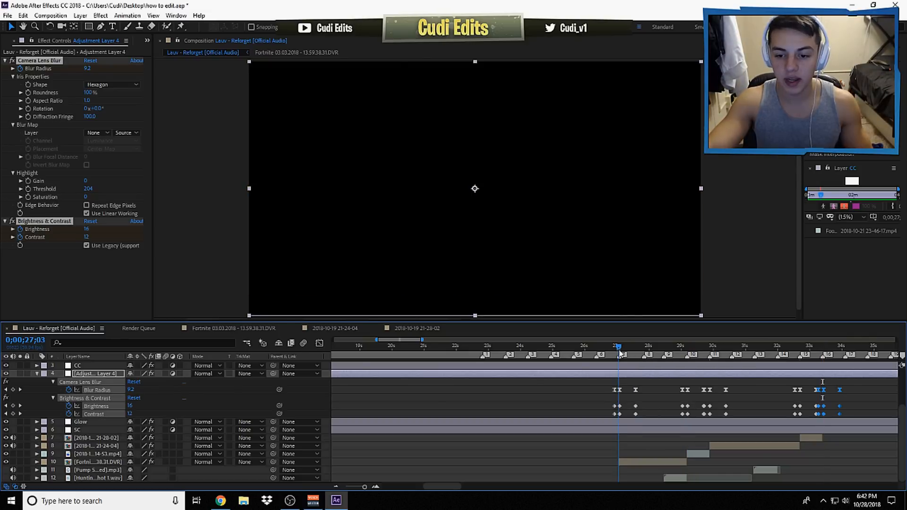
pyautogui.click(620, 352)
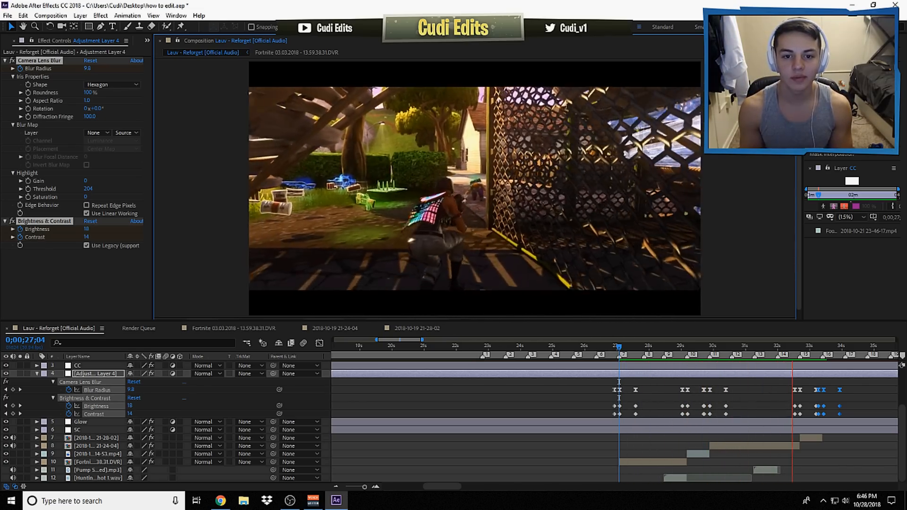
pyautogui.press('space')
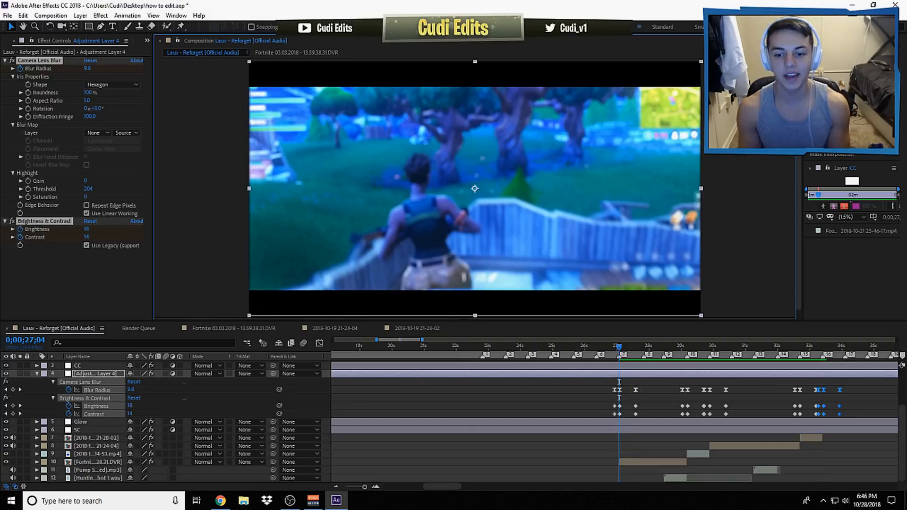